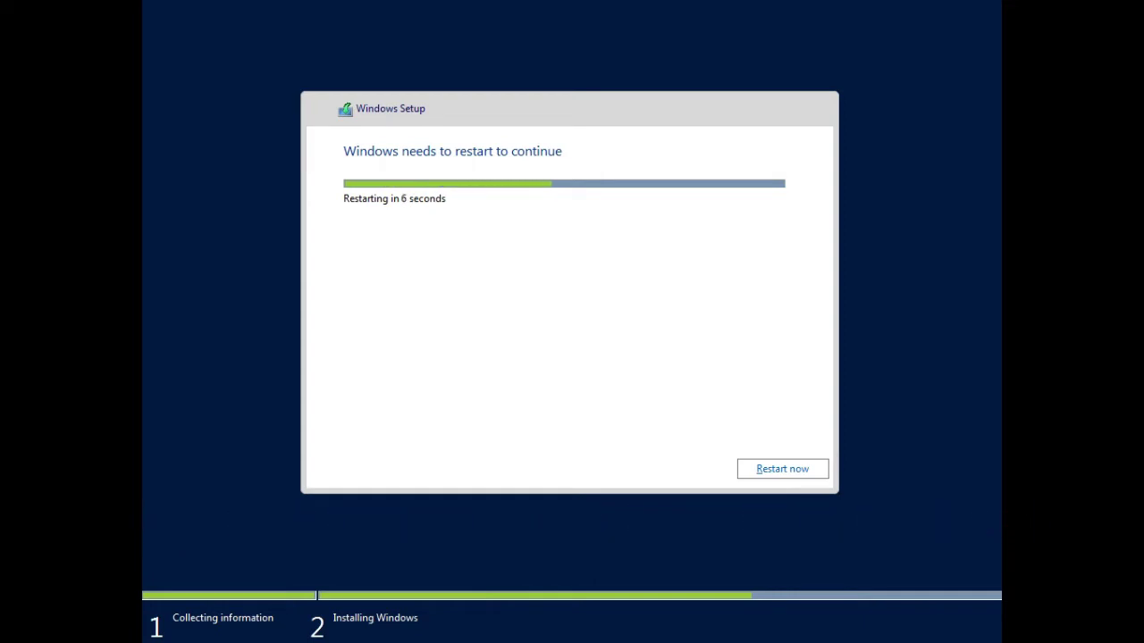
- Restart, then enter and confirm the built-in Administrator password and finish Windows Server Setup
click(353, 256)
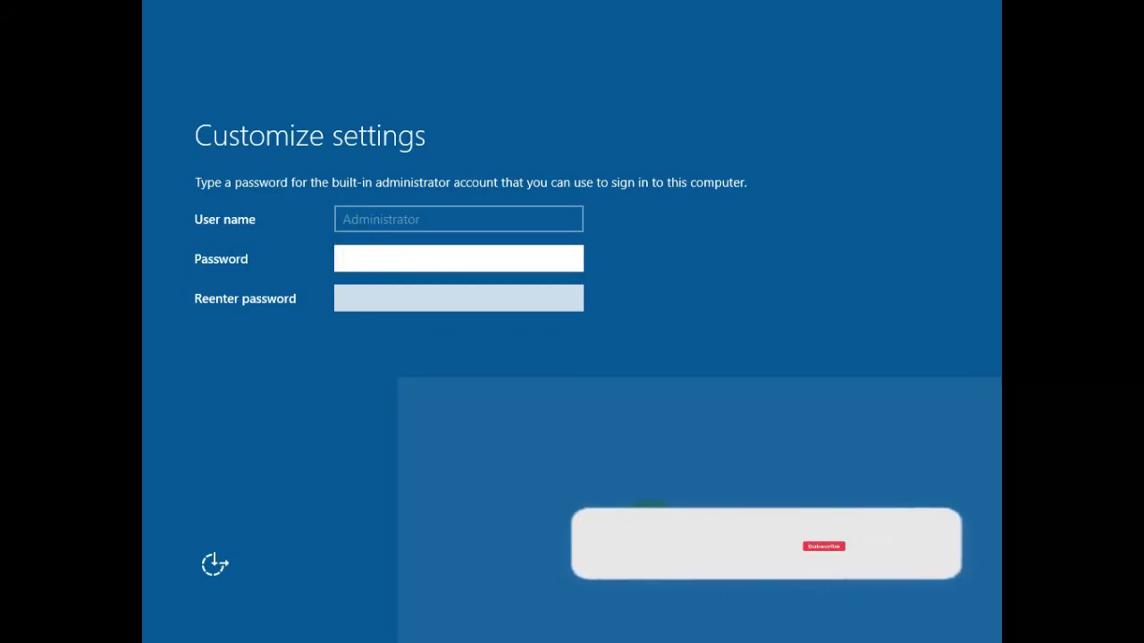
text(P@ss)
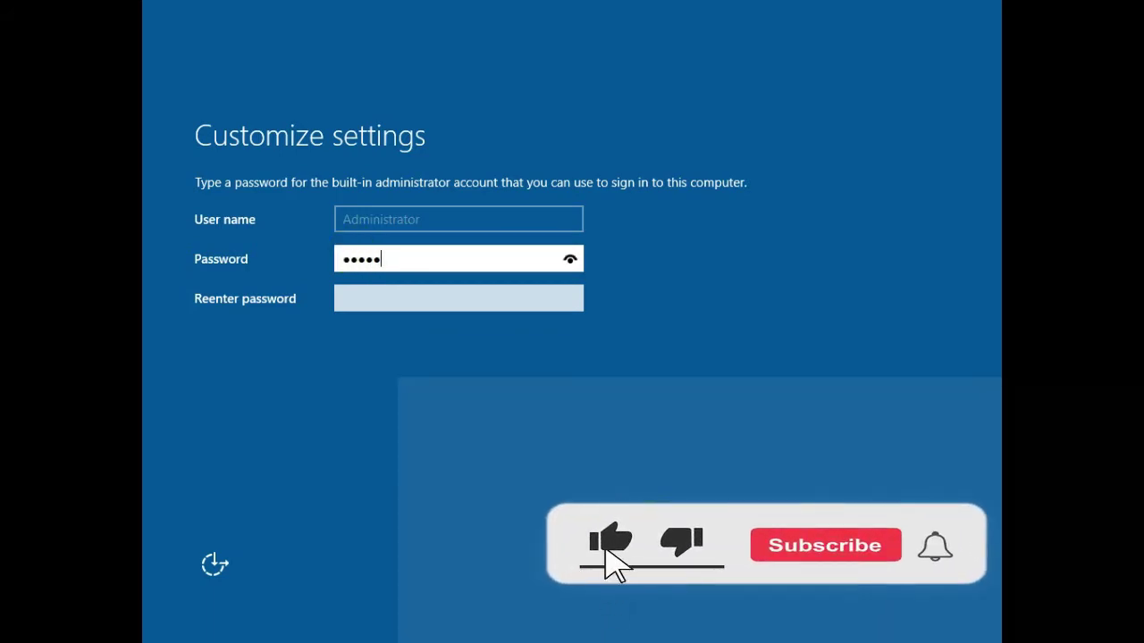
key(BackSpace)
key(BackSpace)
key(BackSpace)
key(BackSpace)
text(P@ssw0rd12)
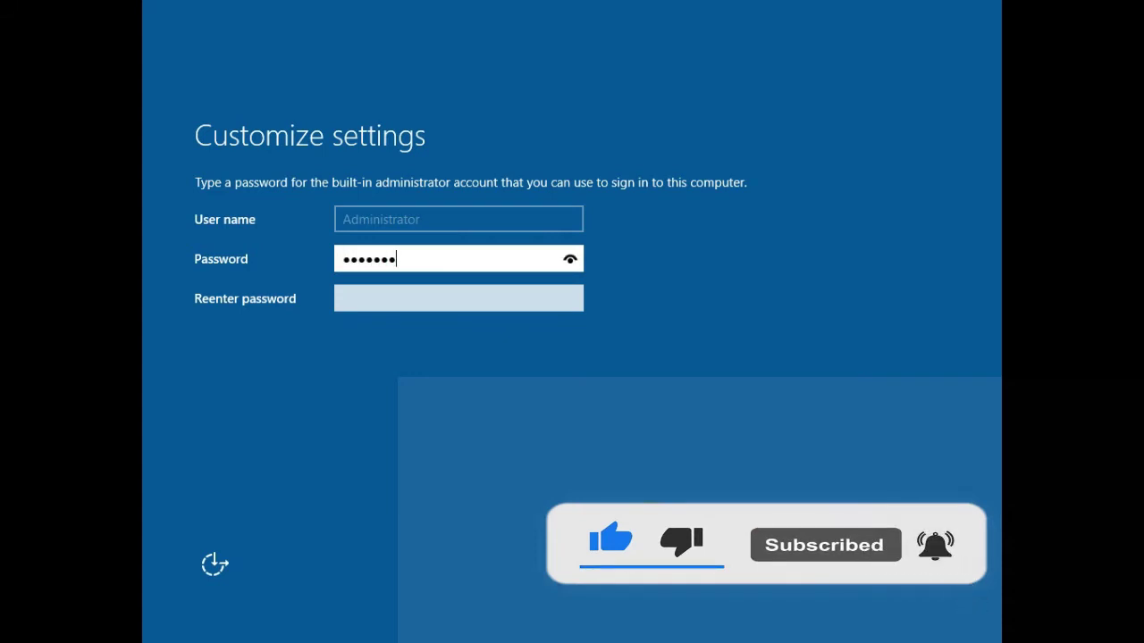
key(Tab)
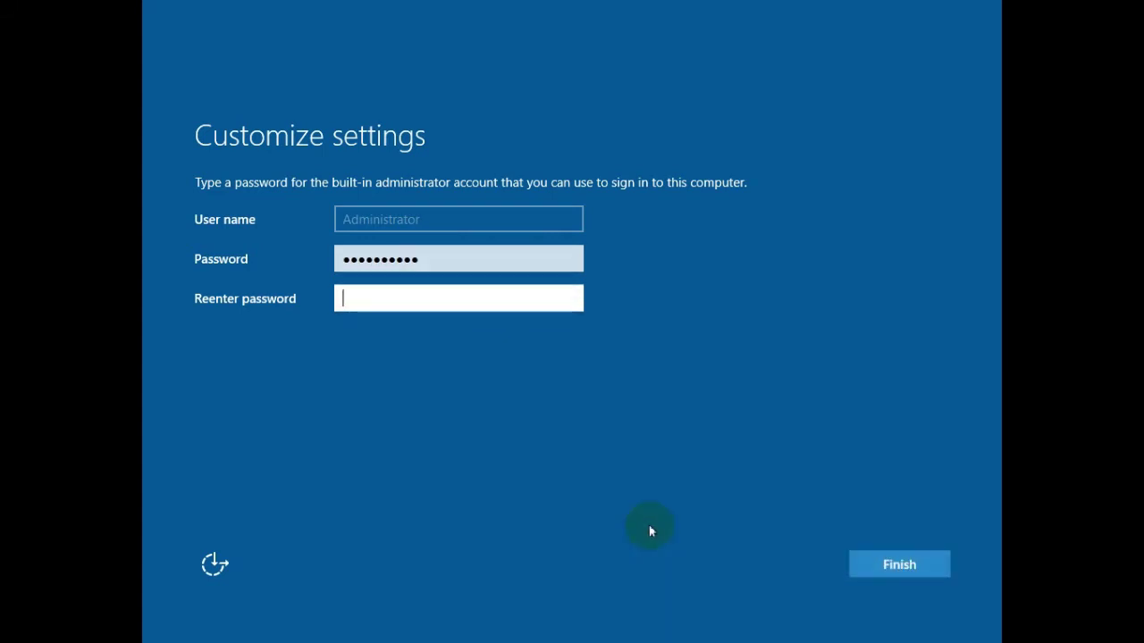
text(P@ssw0rd12)
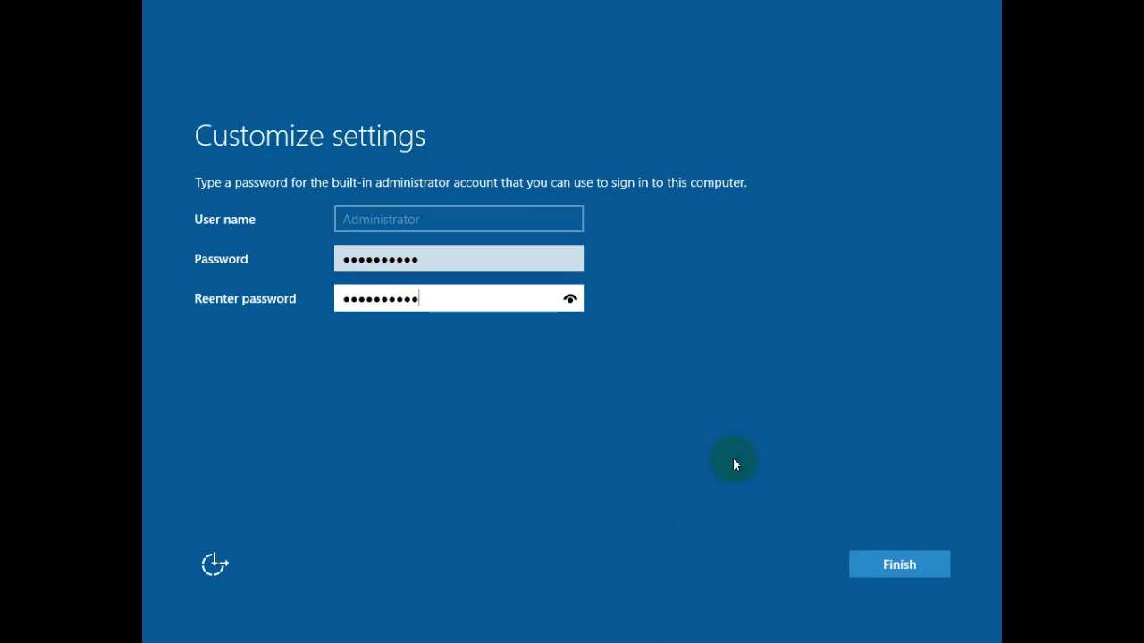
click(928, 565)
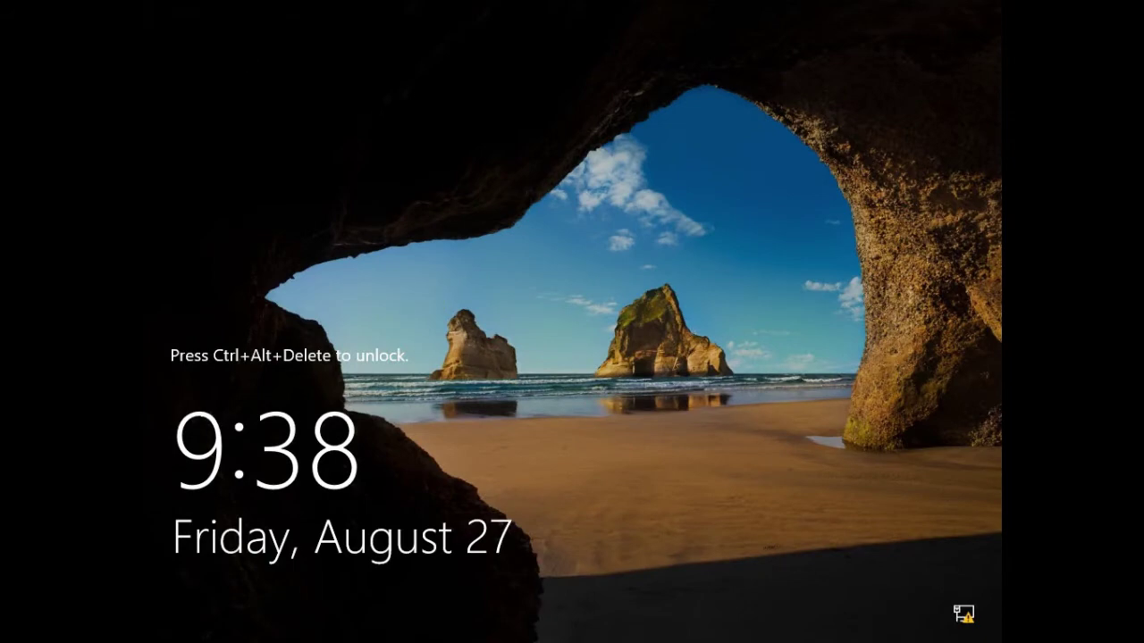
- Sign in as Administrator at the lock screen with the account password
key(ctrl+alt+Delete)
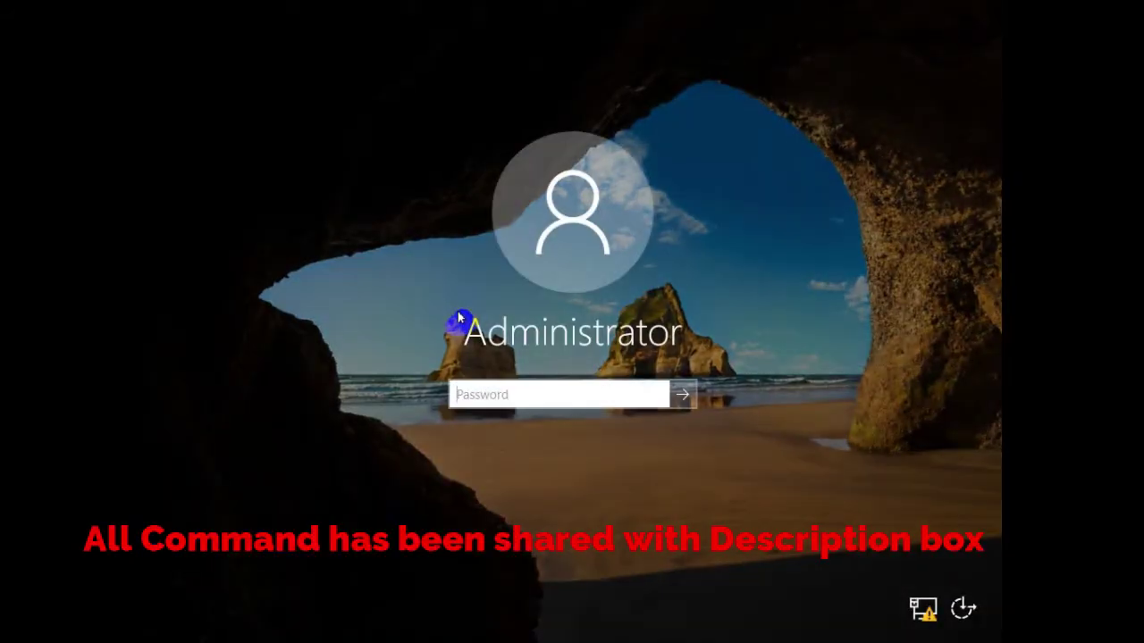
text(**********)
key(Return)
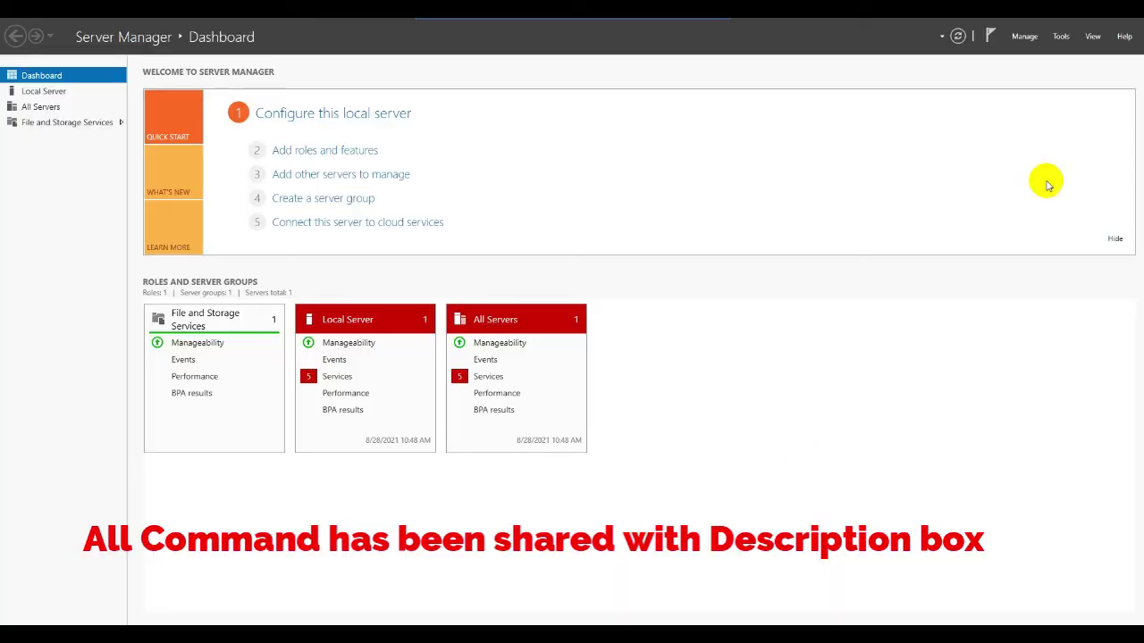
- Start Add Roles and Features, keeping the default installation type and this server as destination
click(1025, 37)
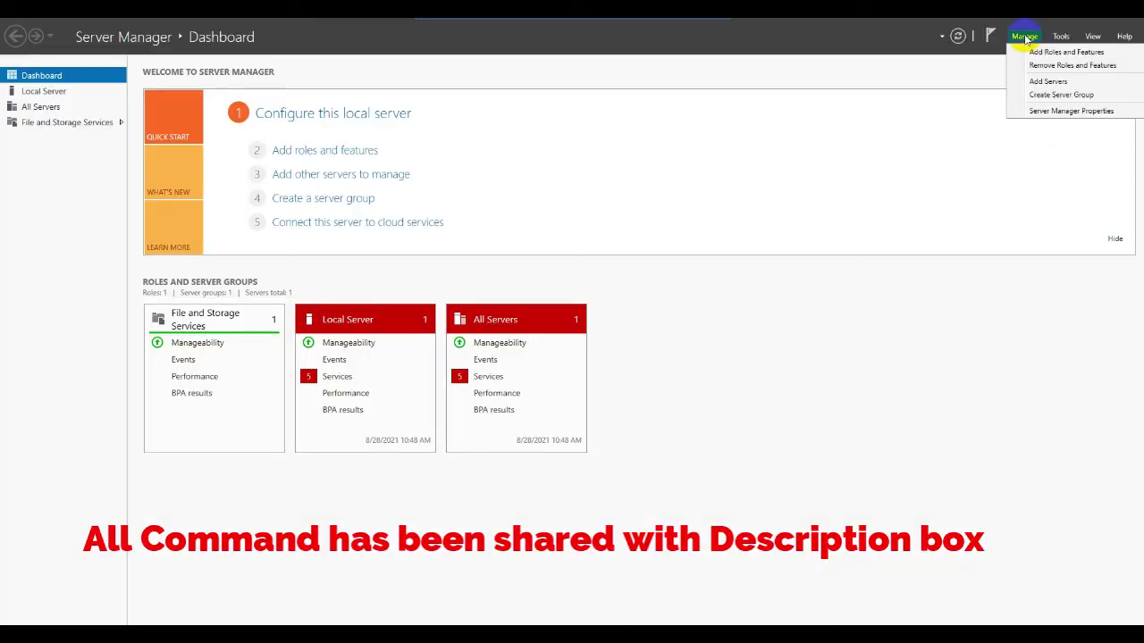
click(1026, 50)
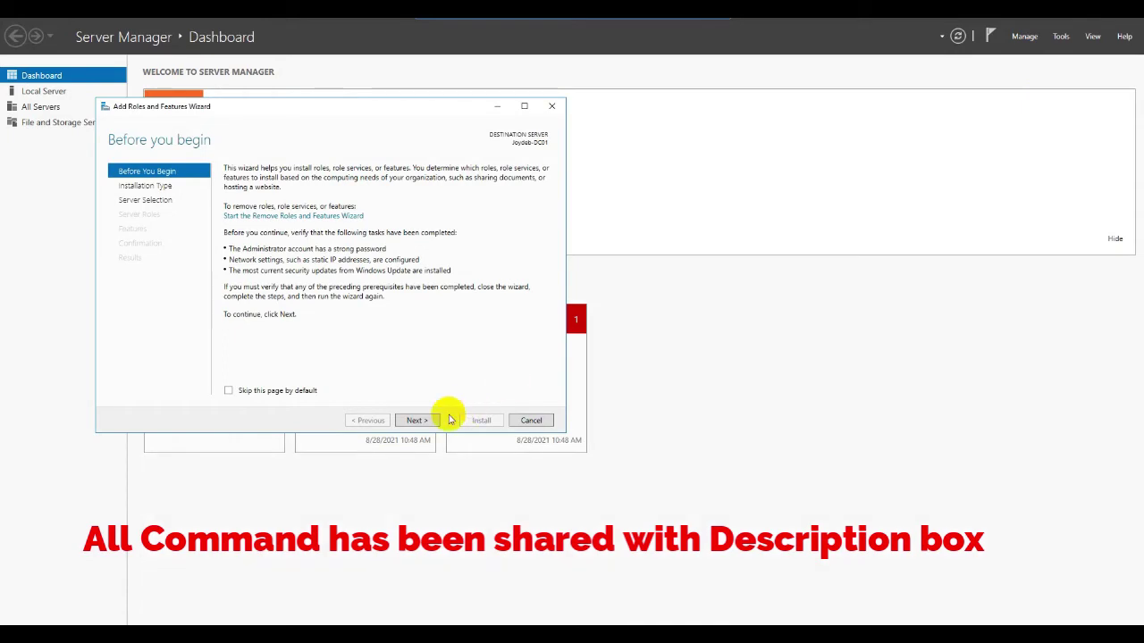
click(417, 422)
click(417, 422)
click(416, 422)
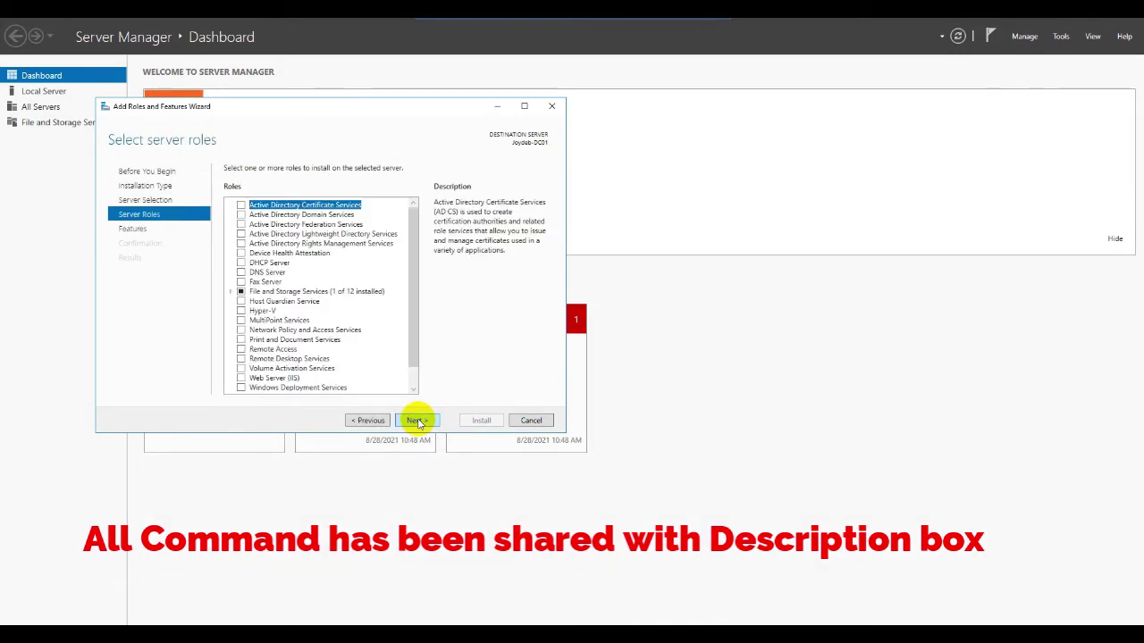
- Select the Active Directory Domain Services and DNS Server roles with their required tools
click(241, 216)
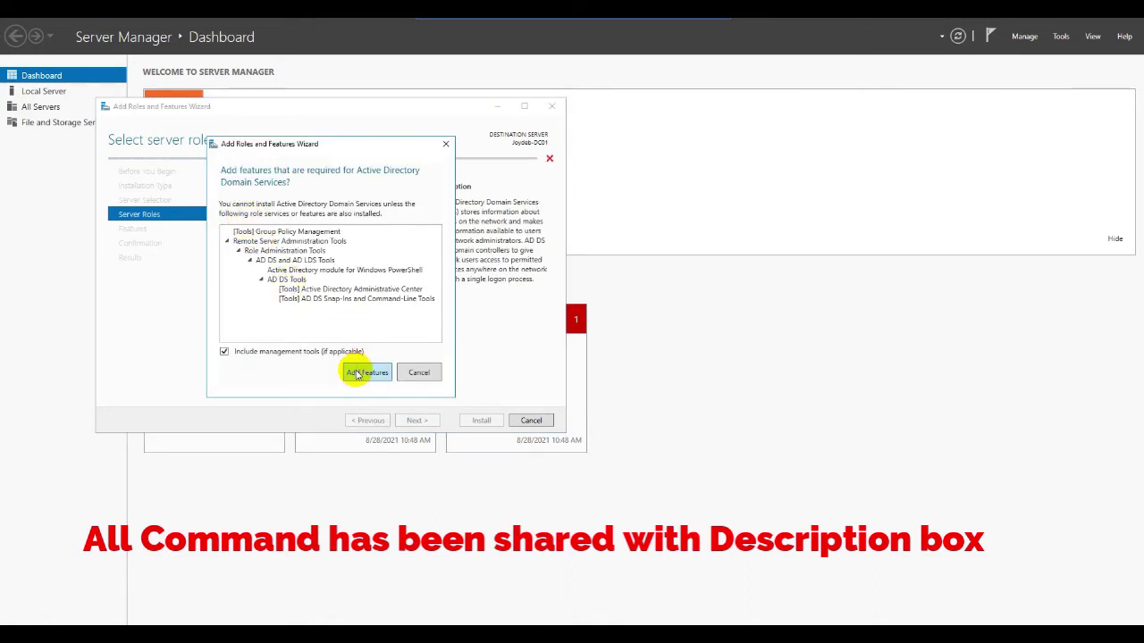
click(358, 372)
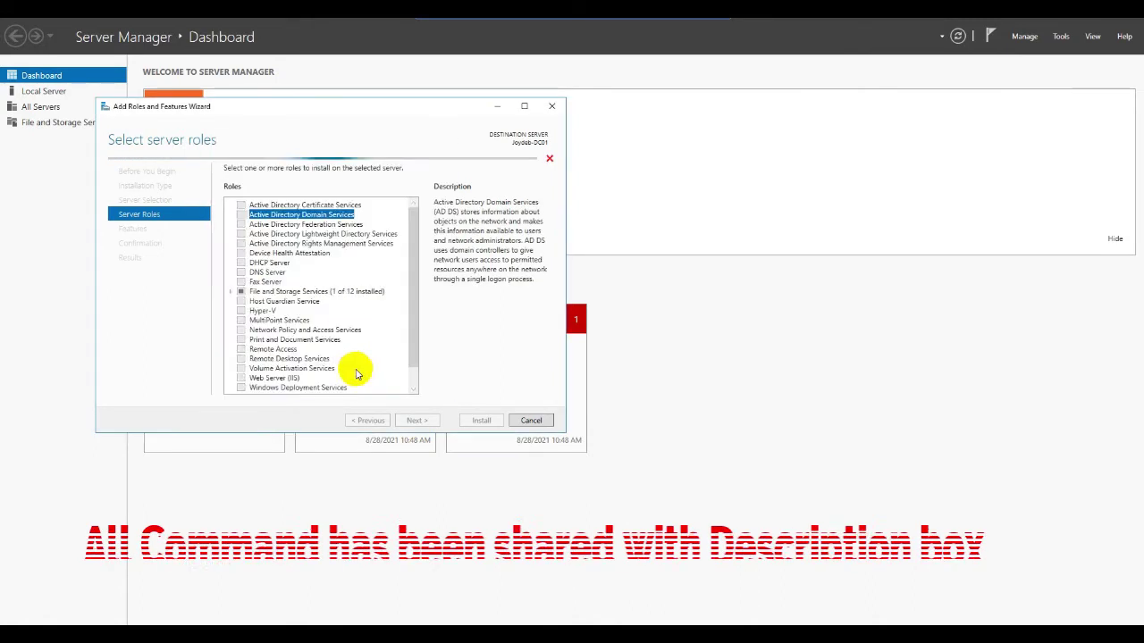
click(241, 271)
click(366, 367)
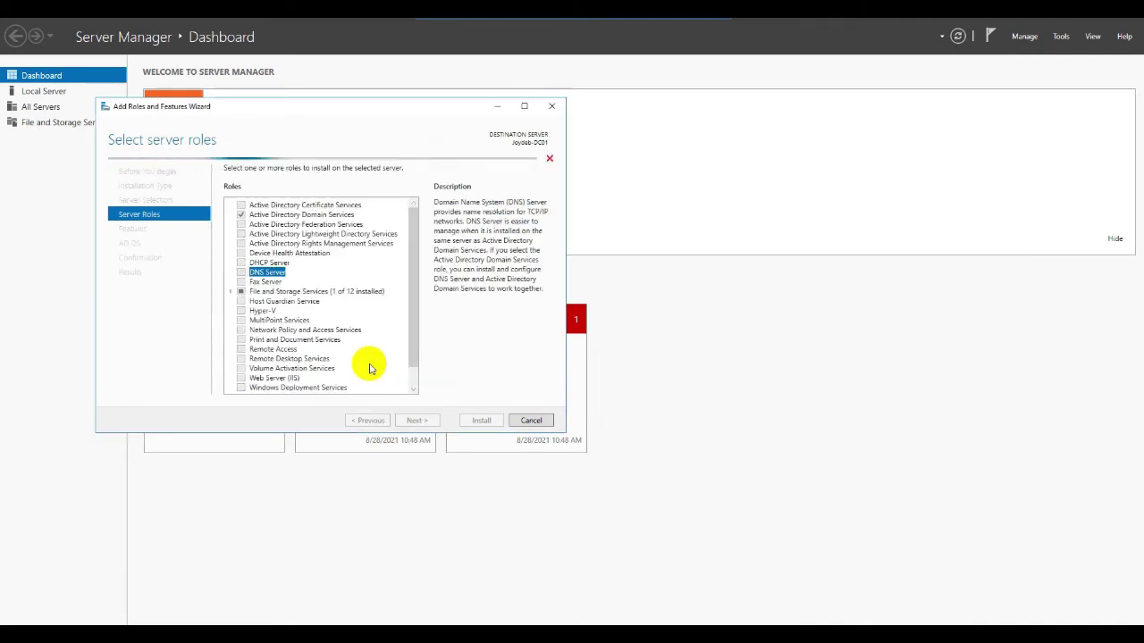
- Keep default features, pass the AD DS and DNS information pages, and start installation
click(418, 421)
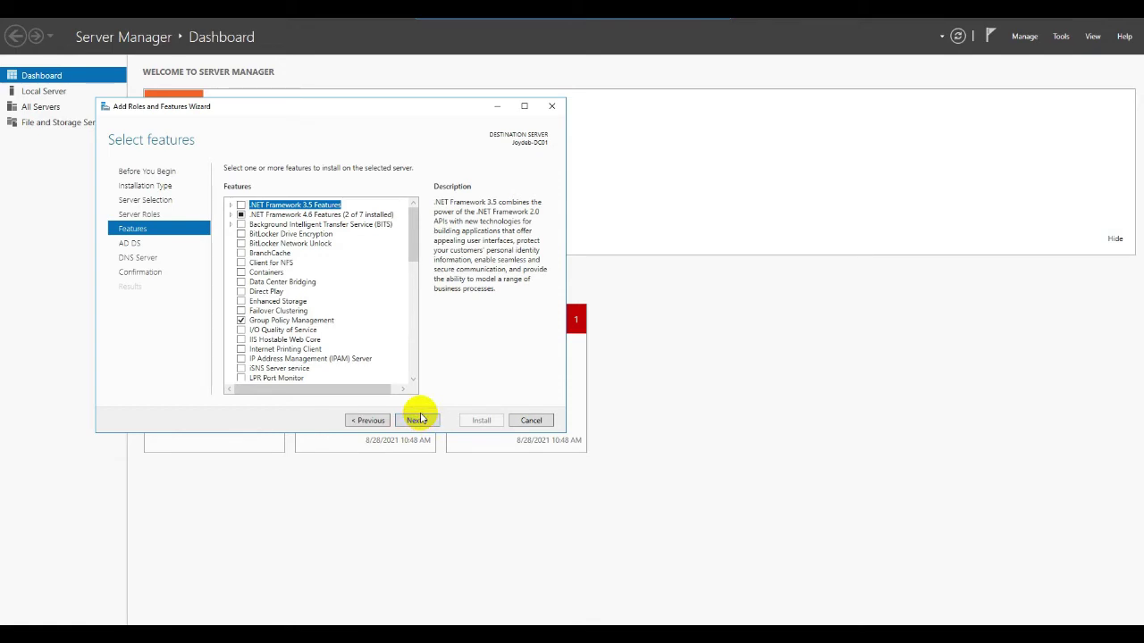
click(418, 420)
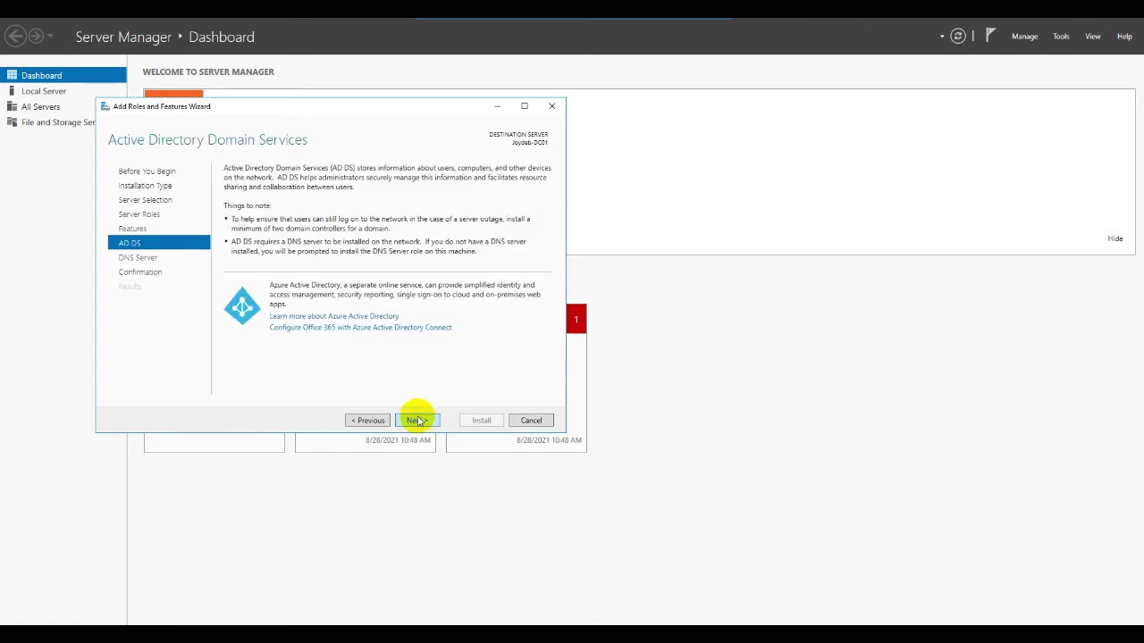
click(418, 420)
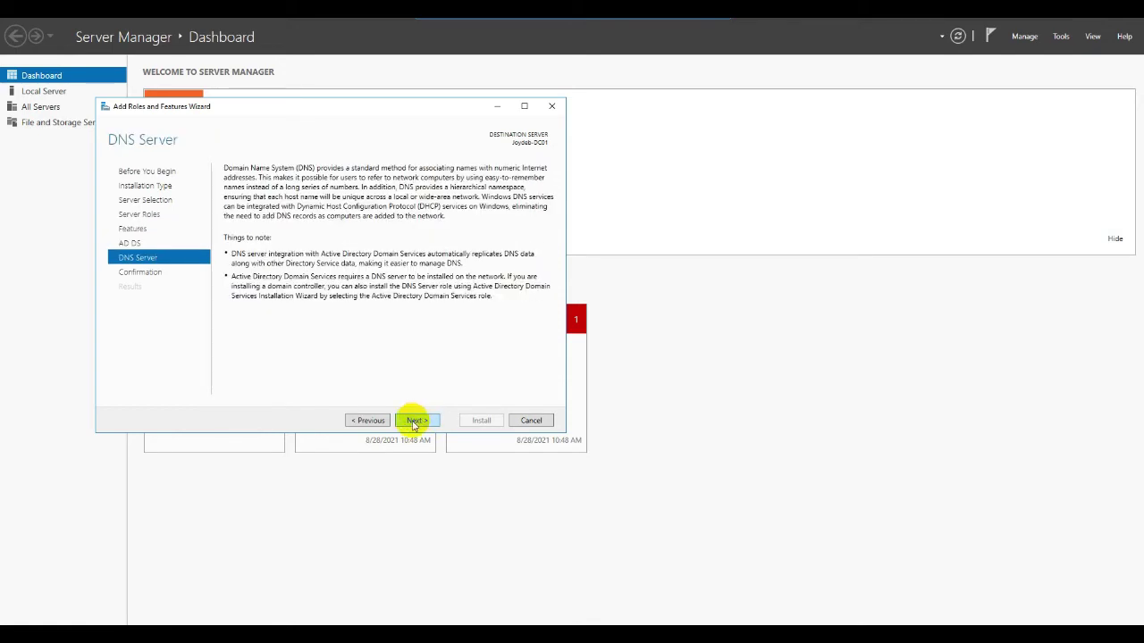
click(417, 420)
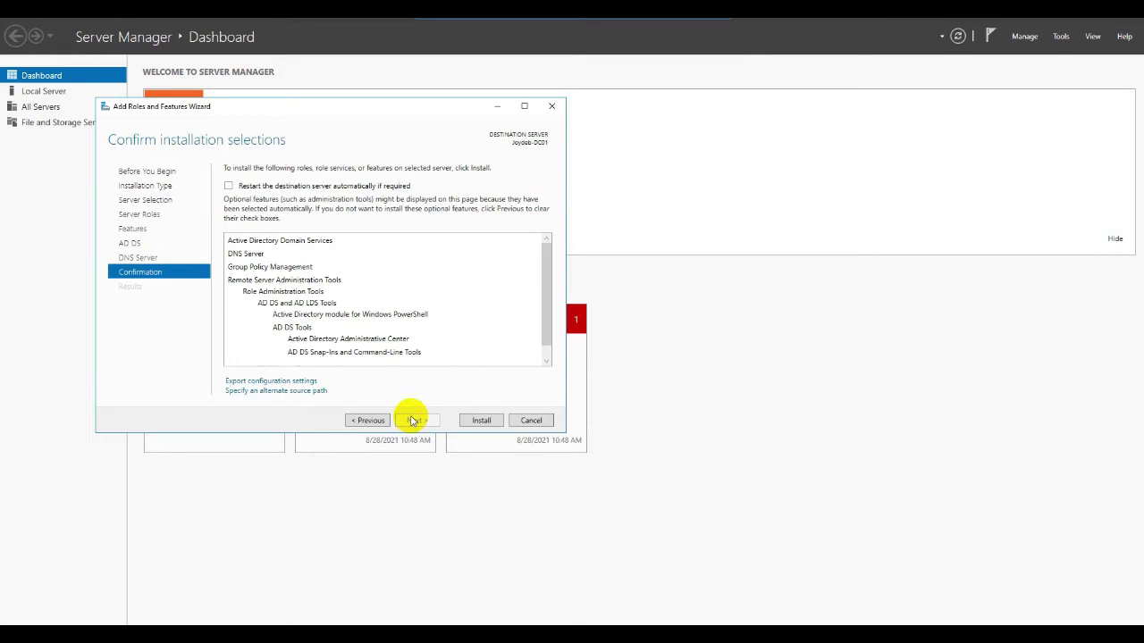
click(473, 420)
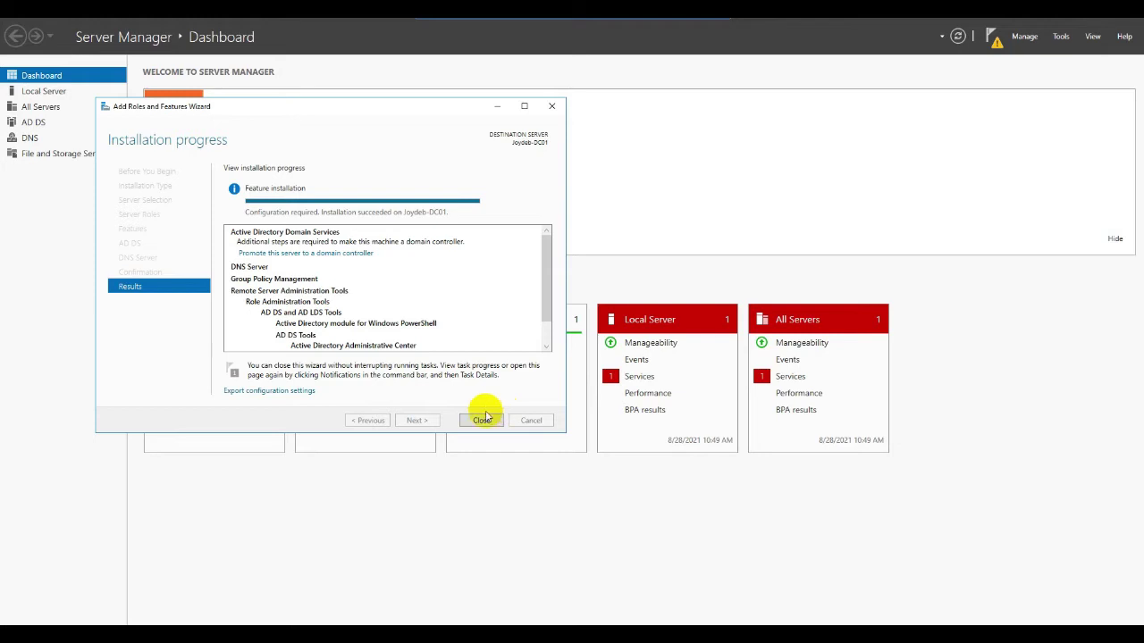
- Close the finished wizard and start promoting the server to a domain controller from notifications
click(472, 422)
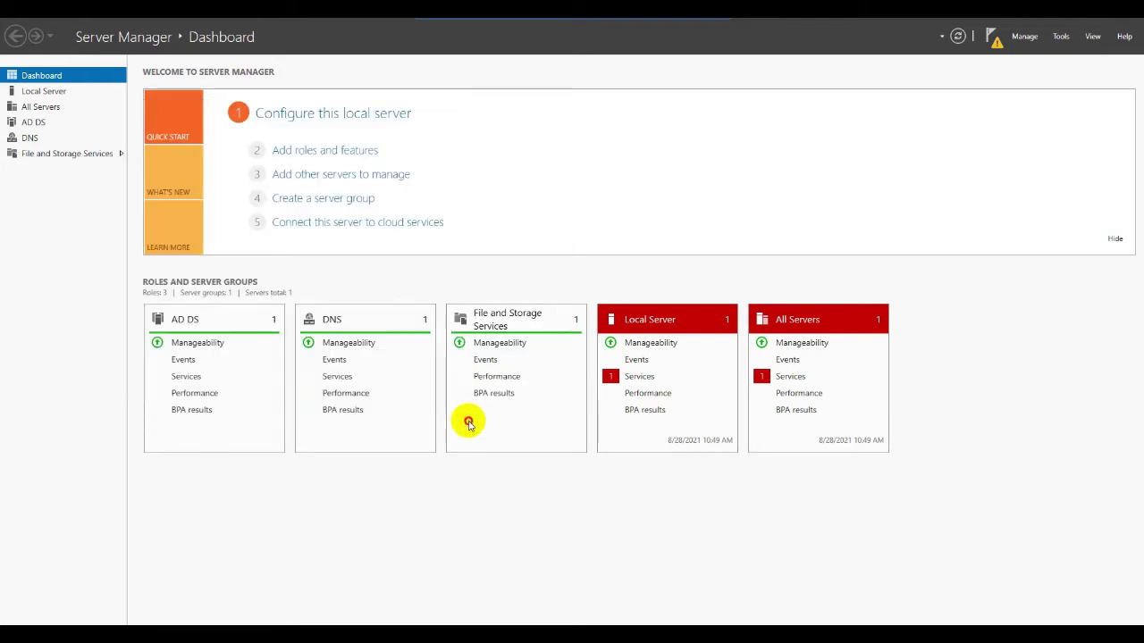
click(994, 39)
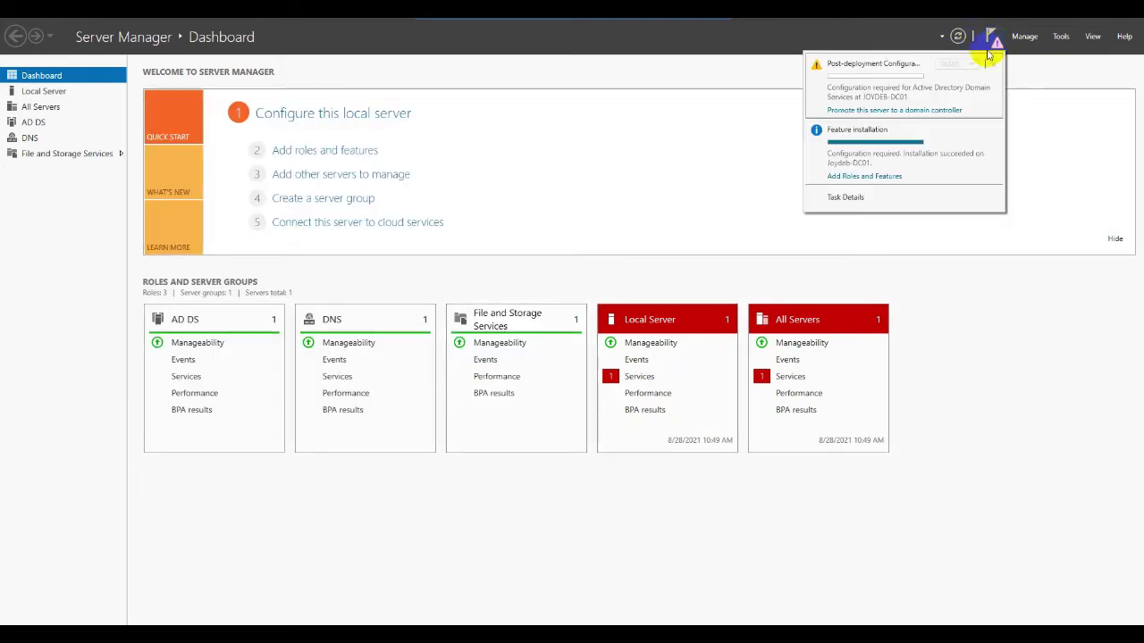
click(894, 110)
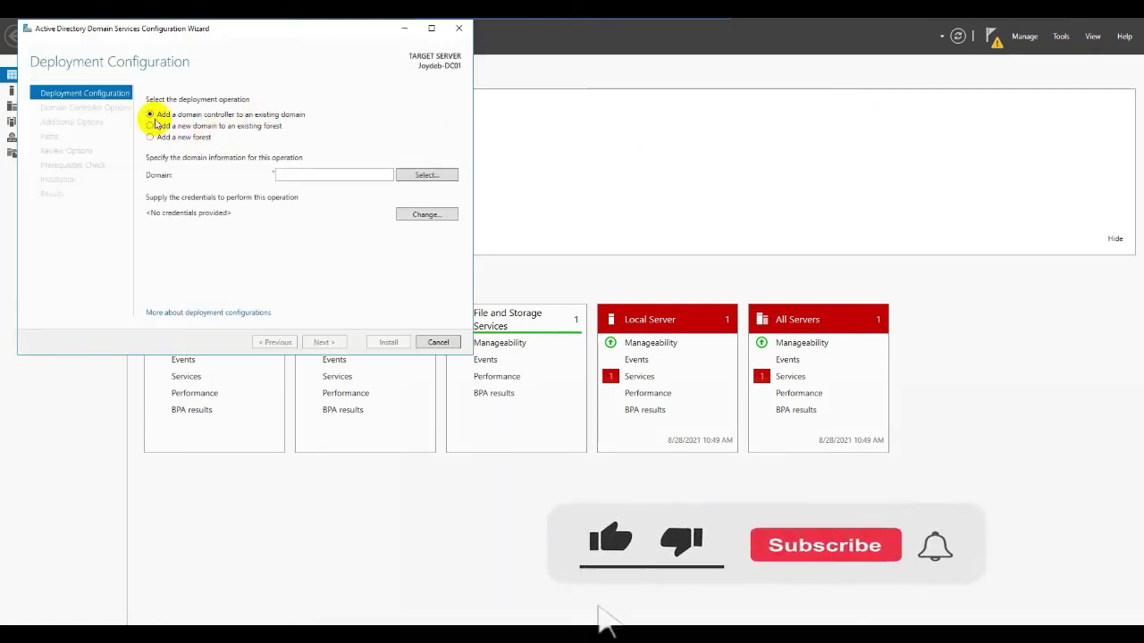
- Choose adding to an existing domain and supply the domain administrator credentials
click(420, 176)
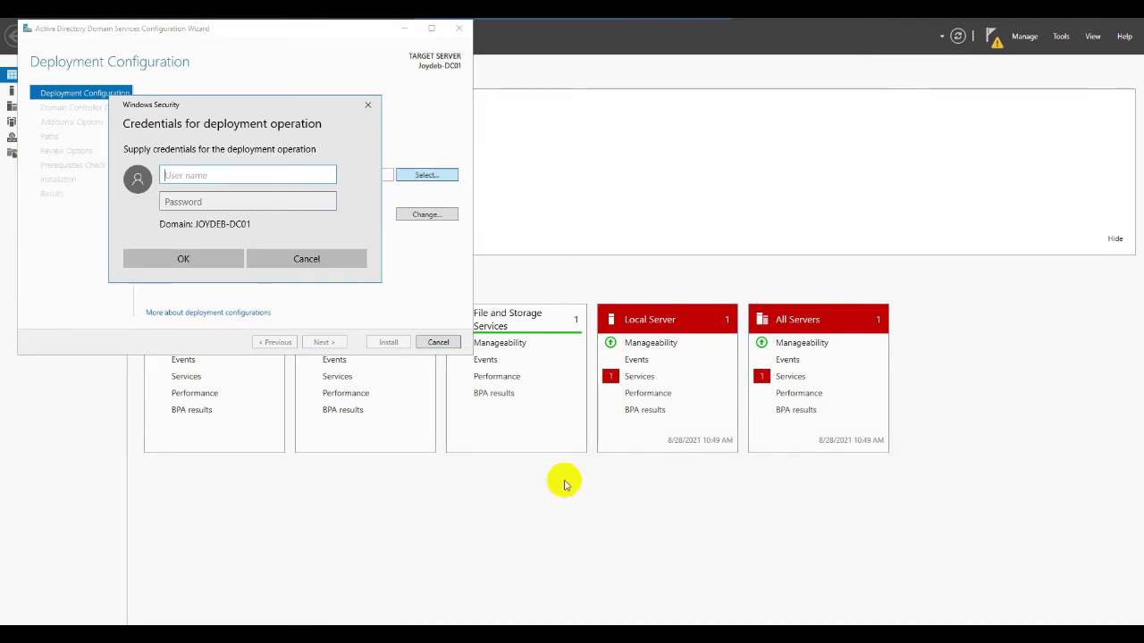
click(173, 174)
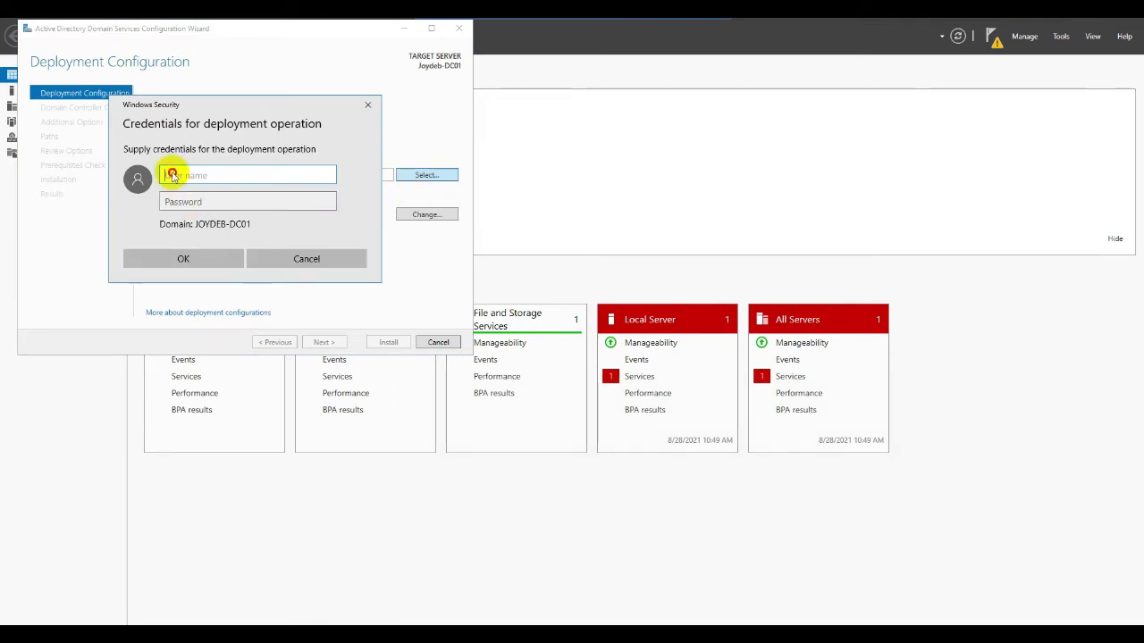
text(jo)
text(tech)
text(\)
text(admi)
text(nistrator)
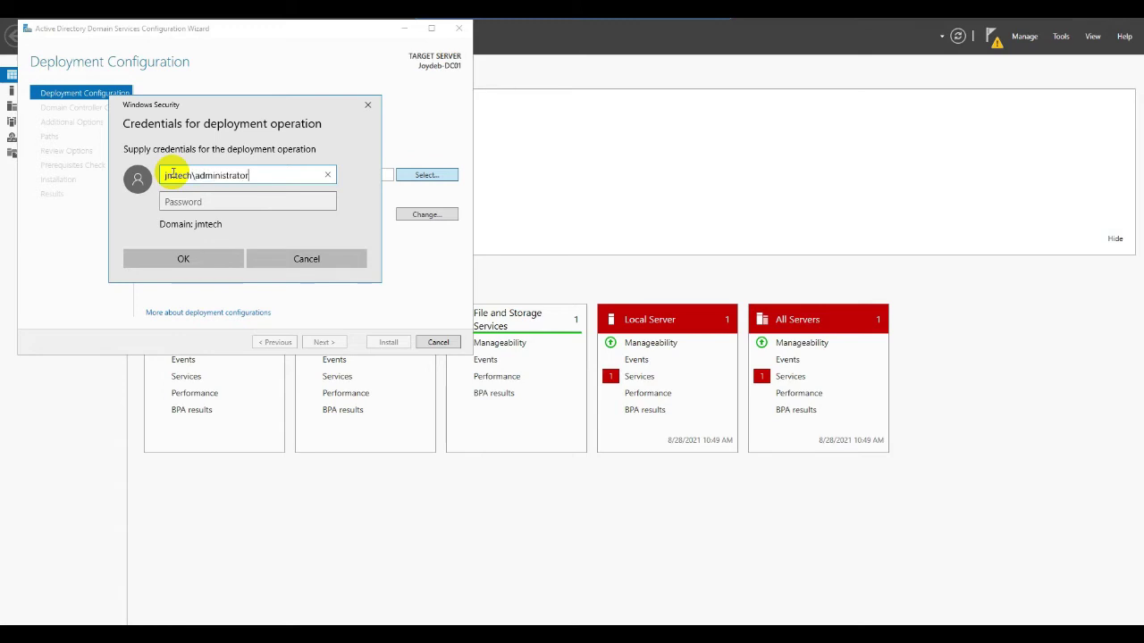
key(Tab)
text(P)
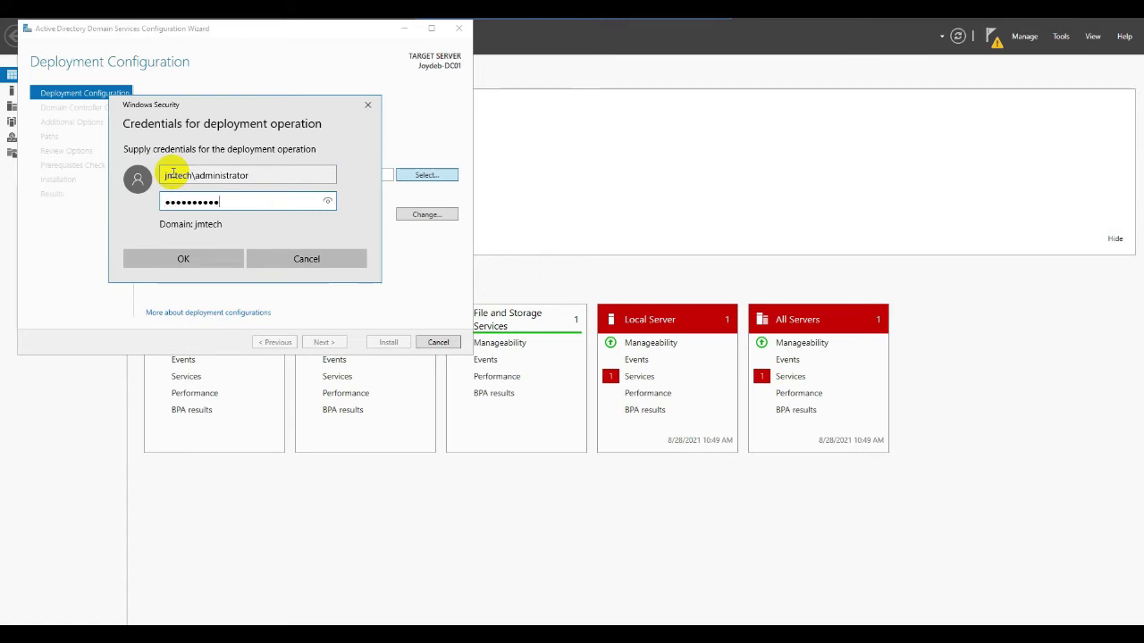
key(Return)
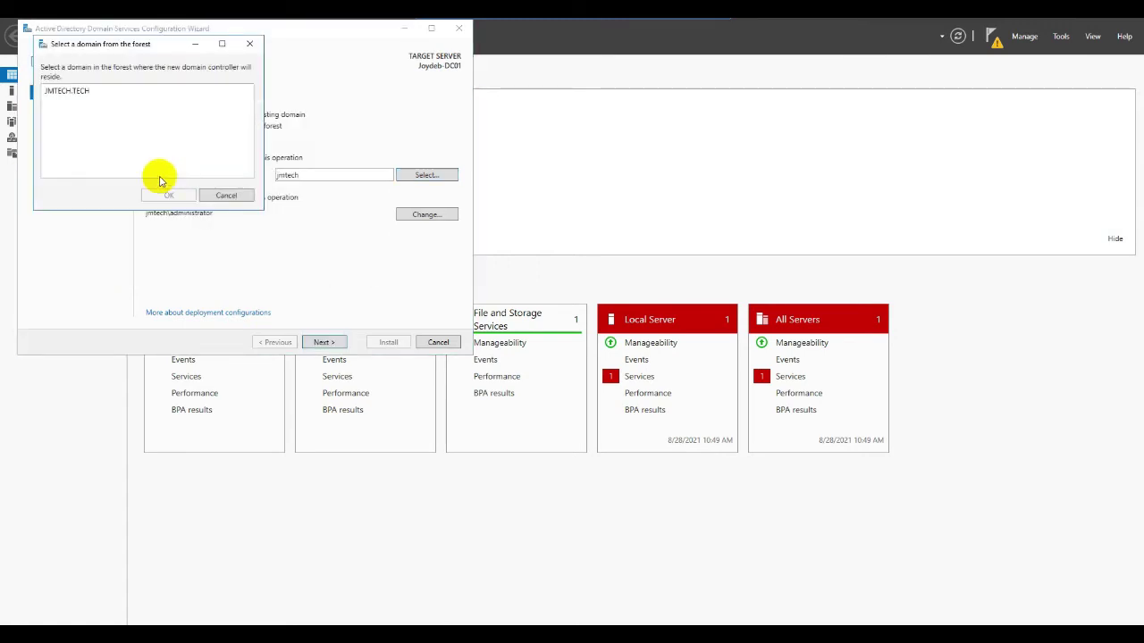
- Select JMTECH.TECH as the target domain and advance to Domain Controller Options
click(59, 91)
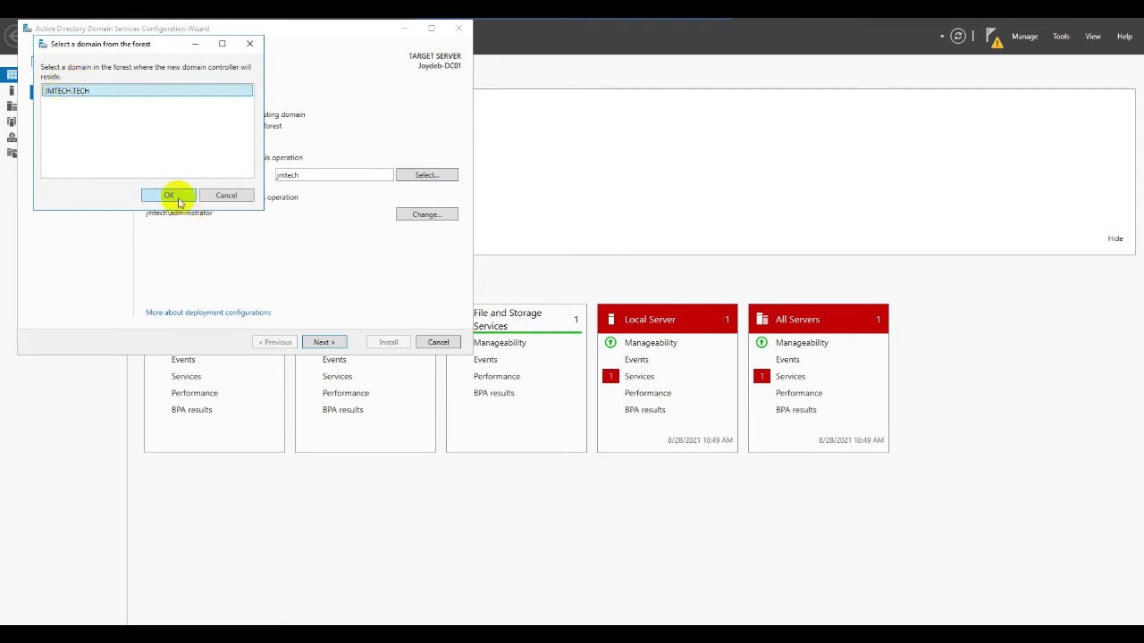
click(172, 195)
click(325, 343)
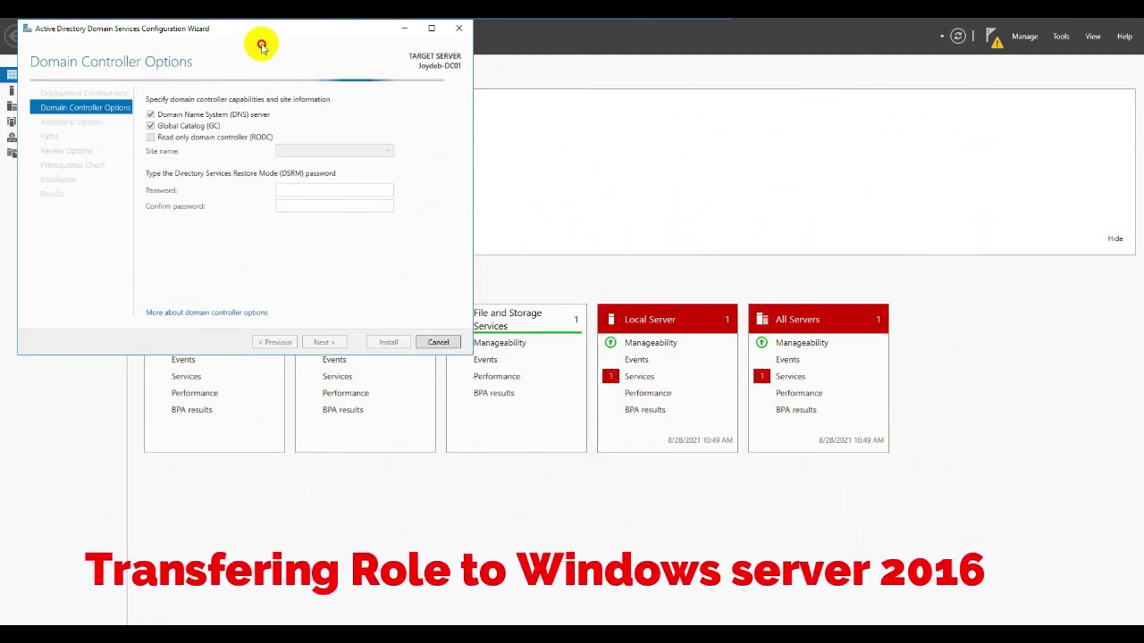
- Enter and confirm the DSRM password, keeping DNS server and Global Catalog checked, and continue
drag(250, 38, 244, 52)
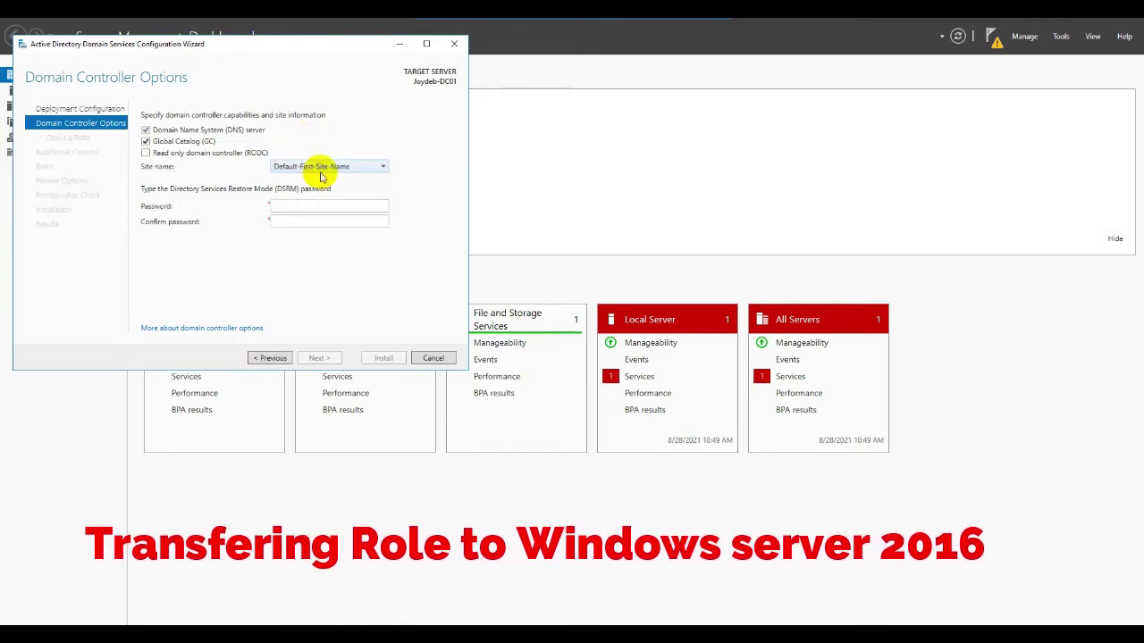
click(305, 206)
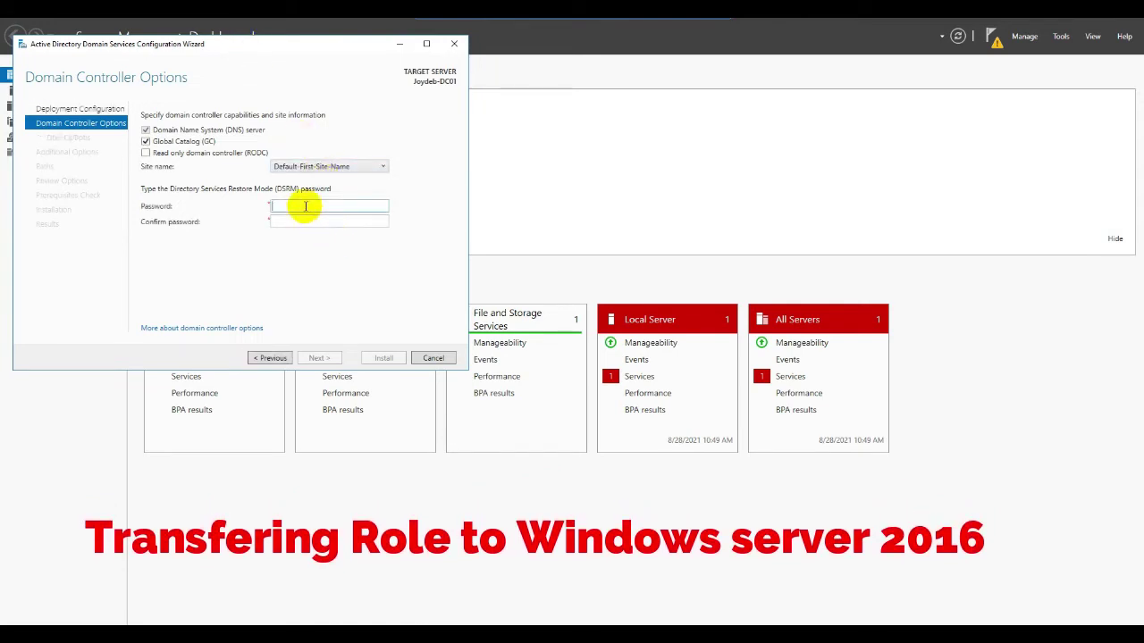
text(•••)
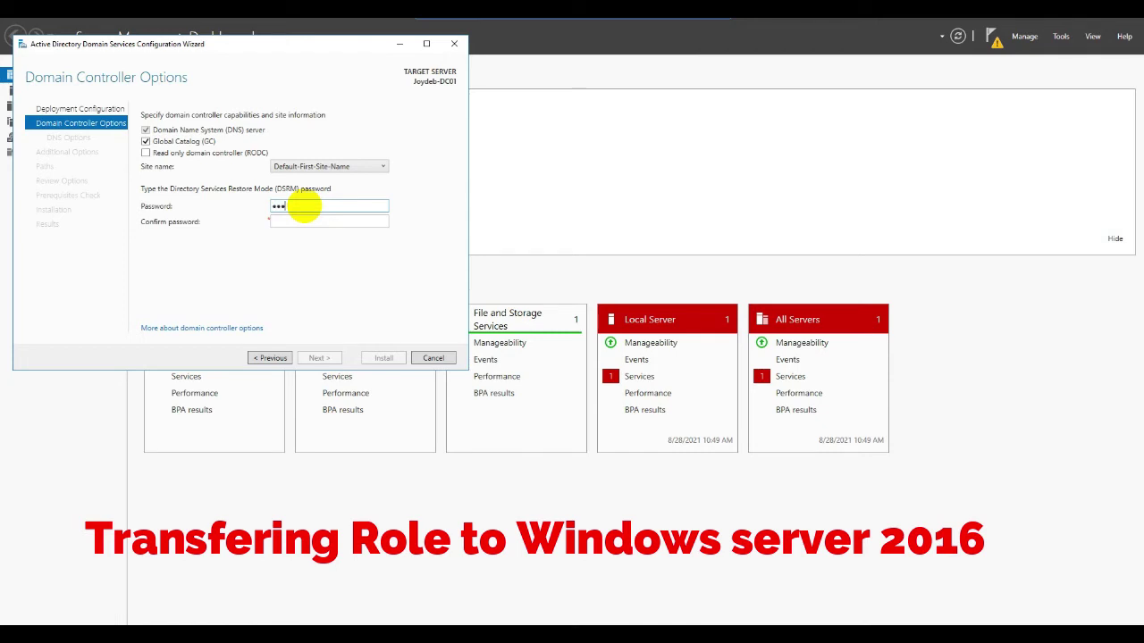
key(BackSpace)
key(BackSpace)
key(BackSpace)
key(BackSpace)
key(Tab)
text(1)
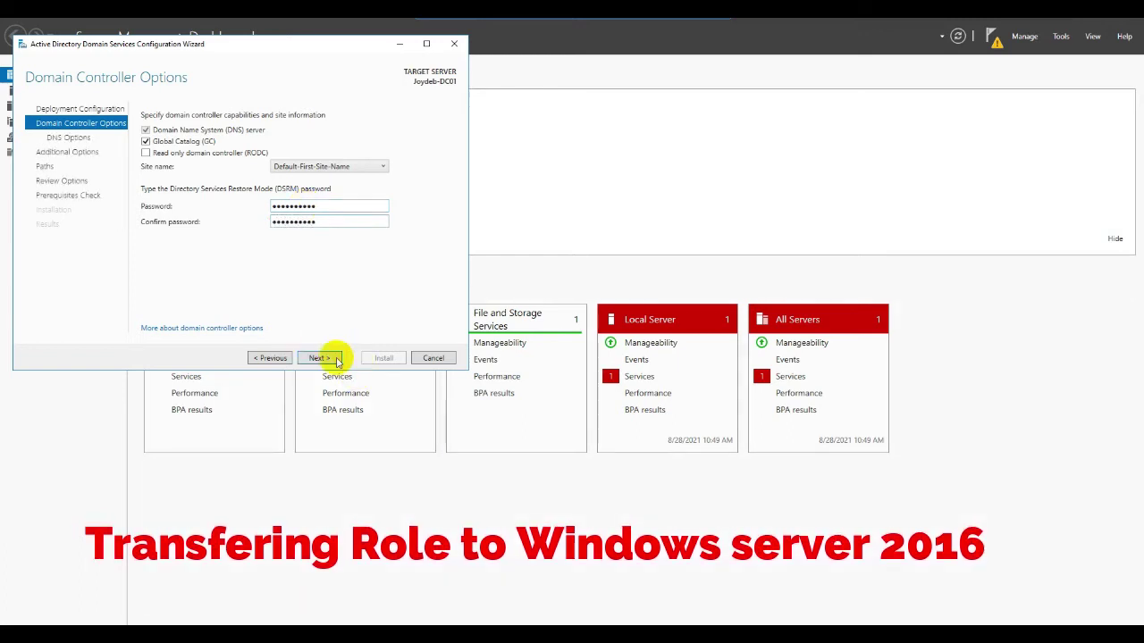
click(328, 358)
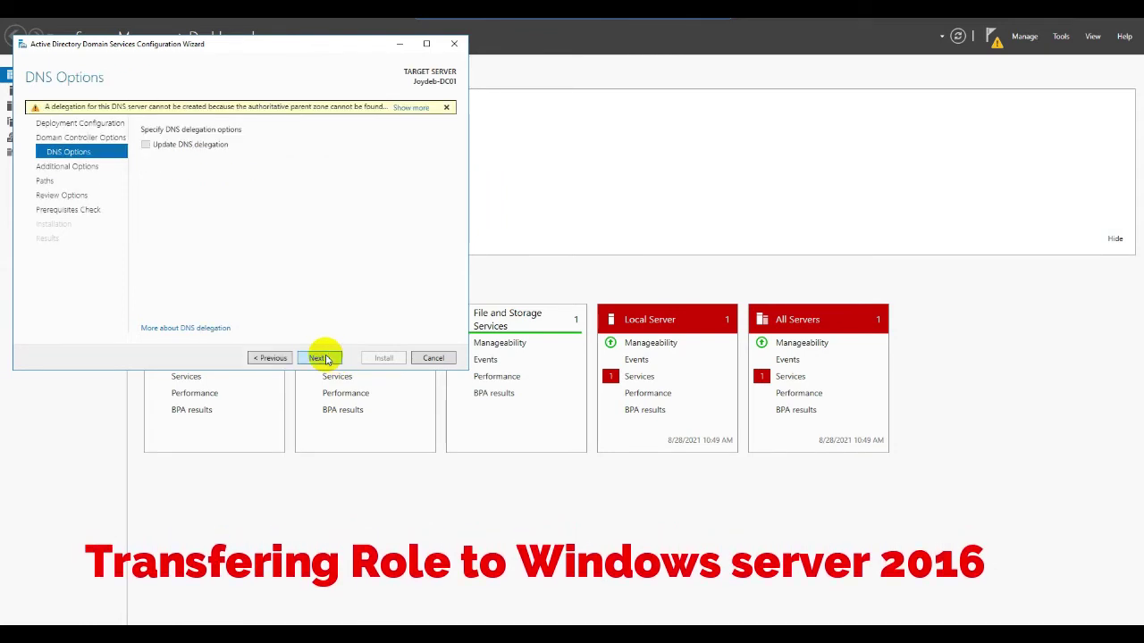
- Accept default DNS, replication, database/log/SYSVOL paths, preparation and review settings to reach Prerequisites Check
click(326, 358)
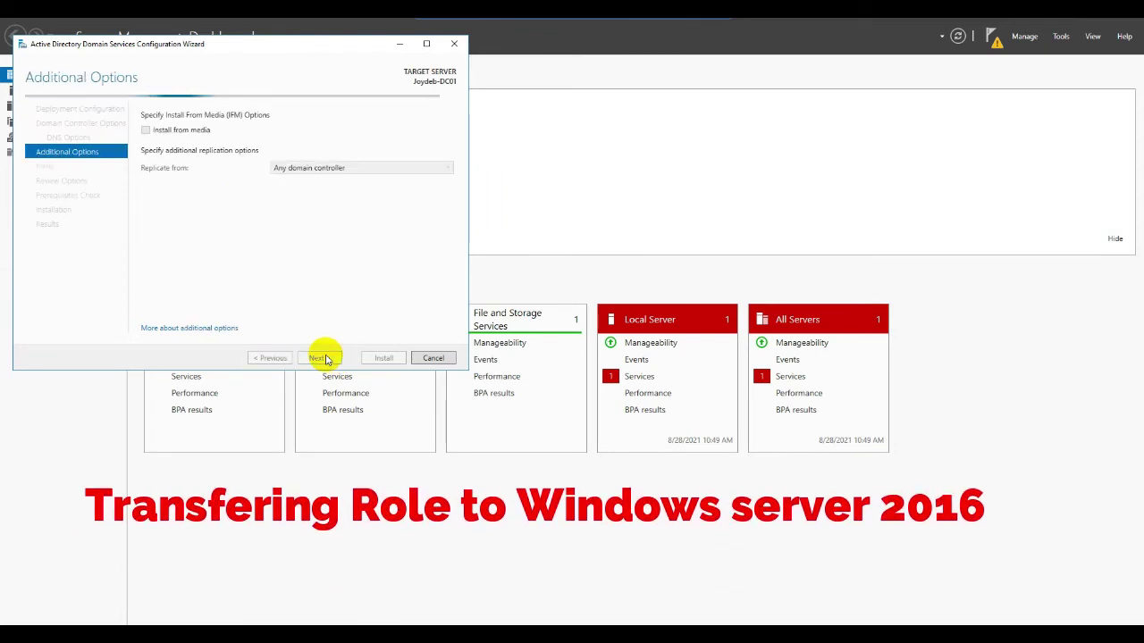
click(326, 357)
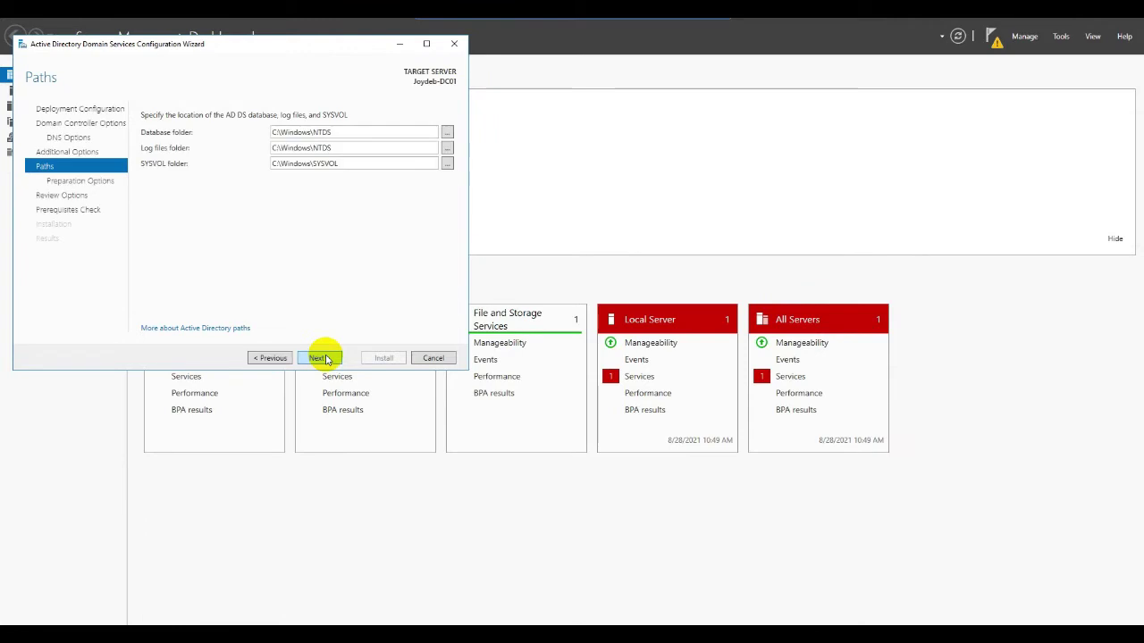
click(326, 357)
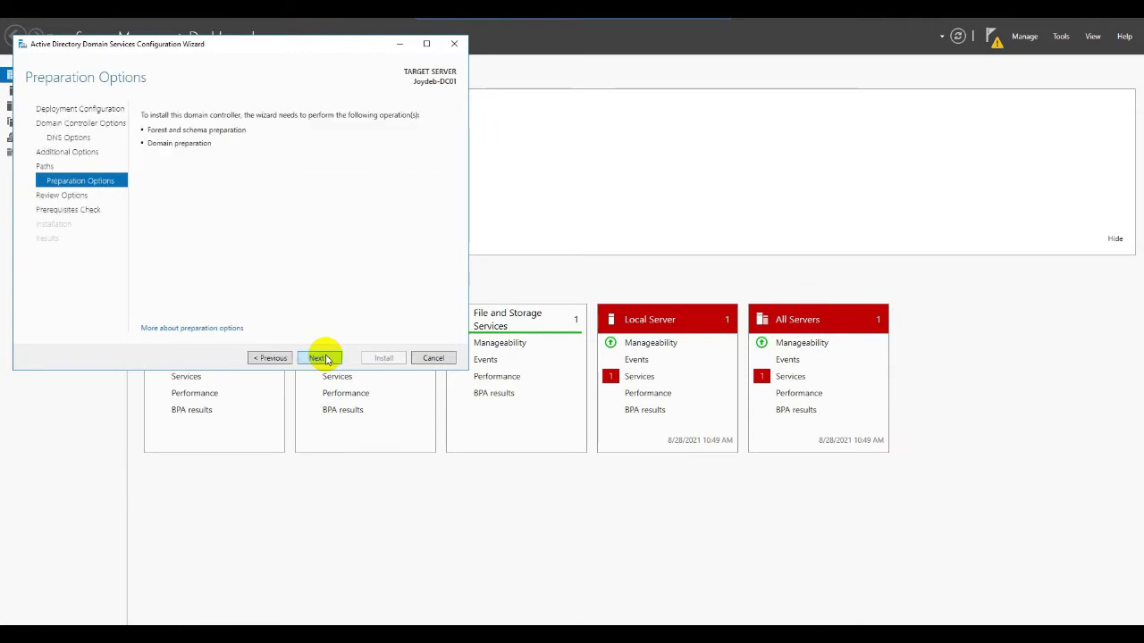
click(326, 357)
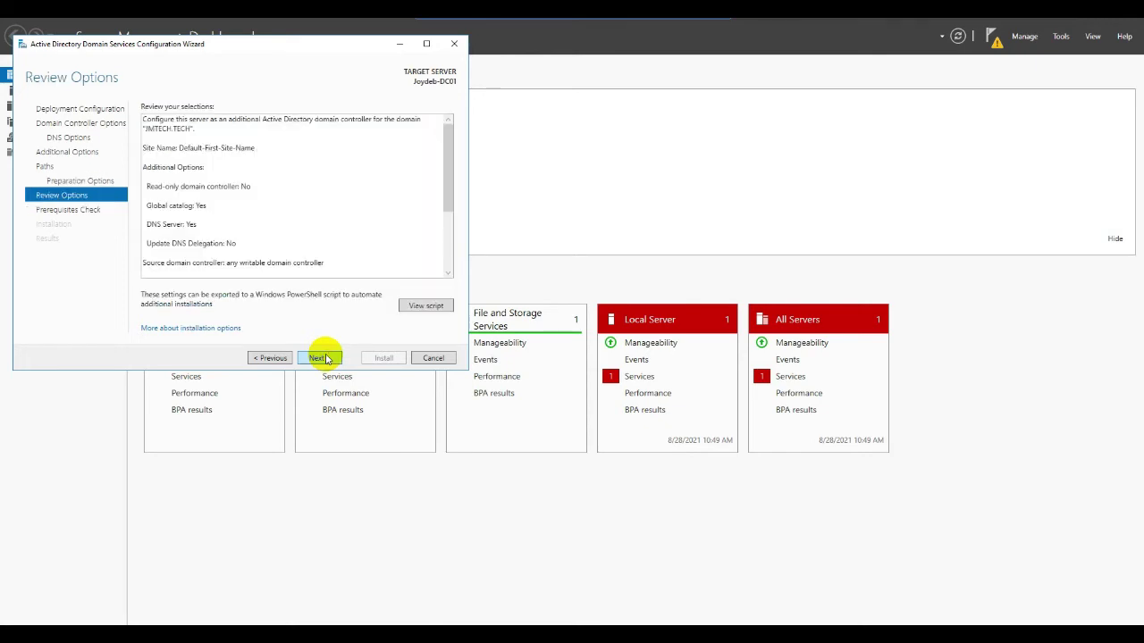
click(325, 358)
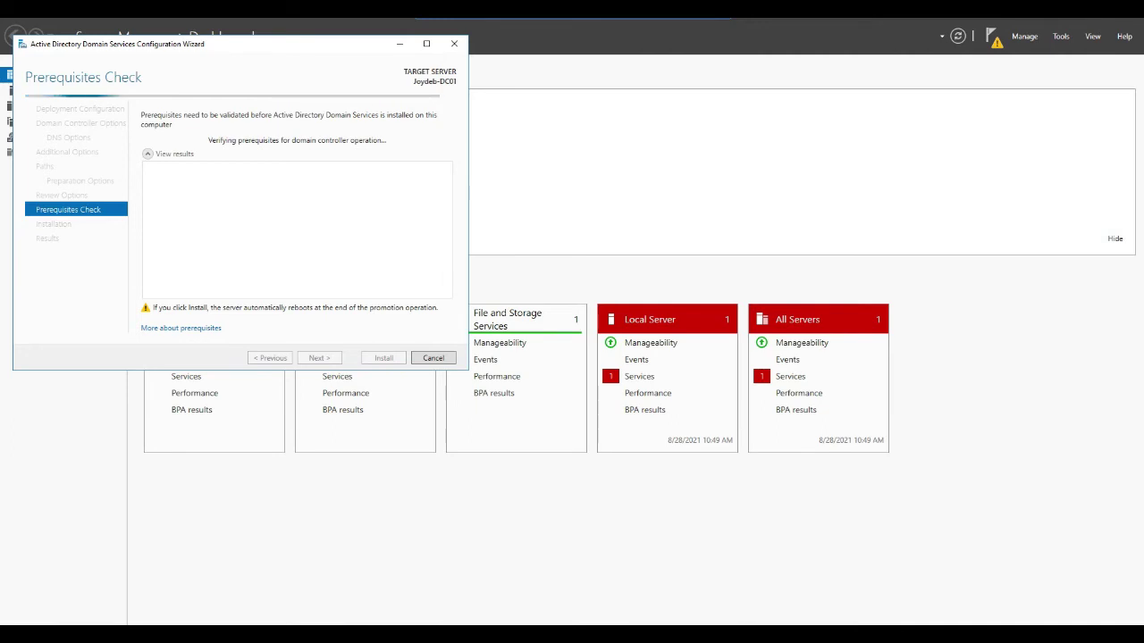
- Install AD DS once prerequisites pass, then close the wizard on the Results page
click(384, 358)
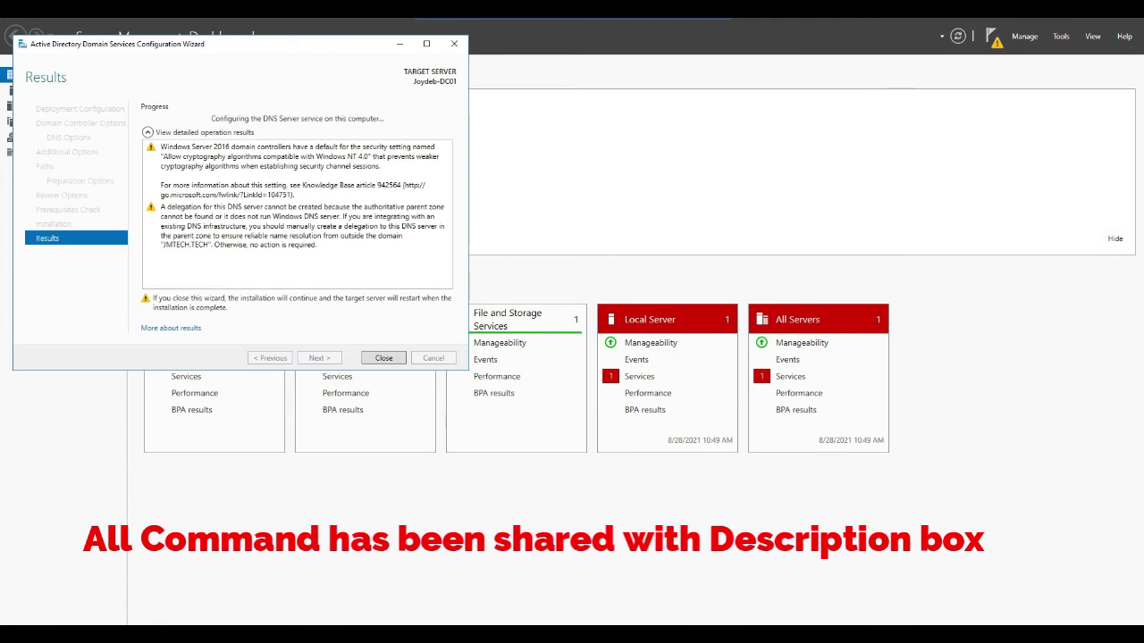
click(381, 358)
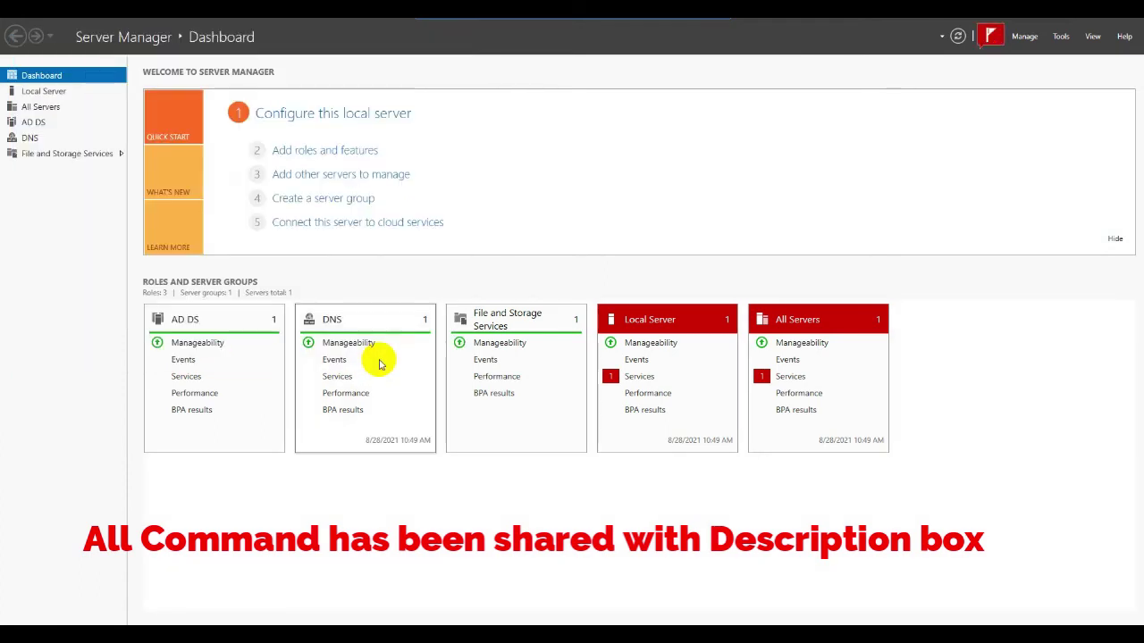
- Dismiss the 'You're about to be signed out' notice from notifications so the server restarts
click(989, 36)
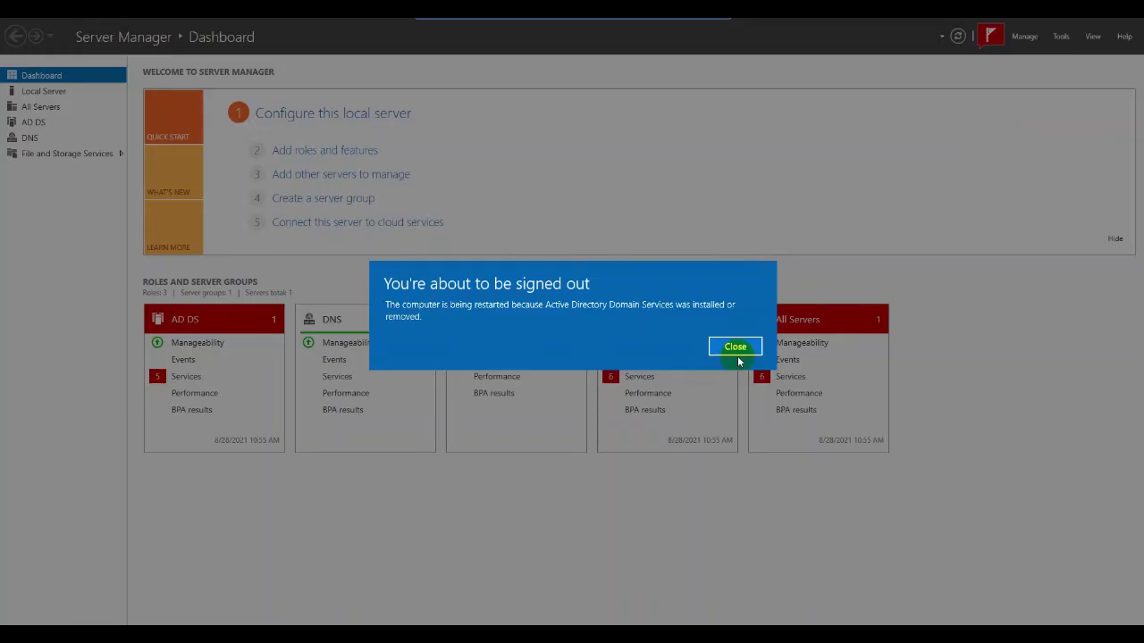
click(735, 346)
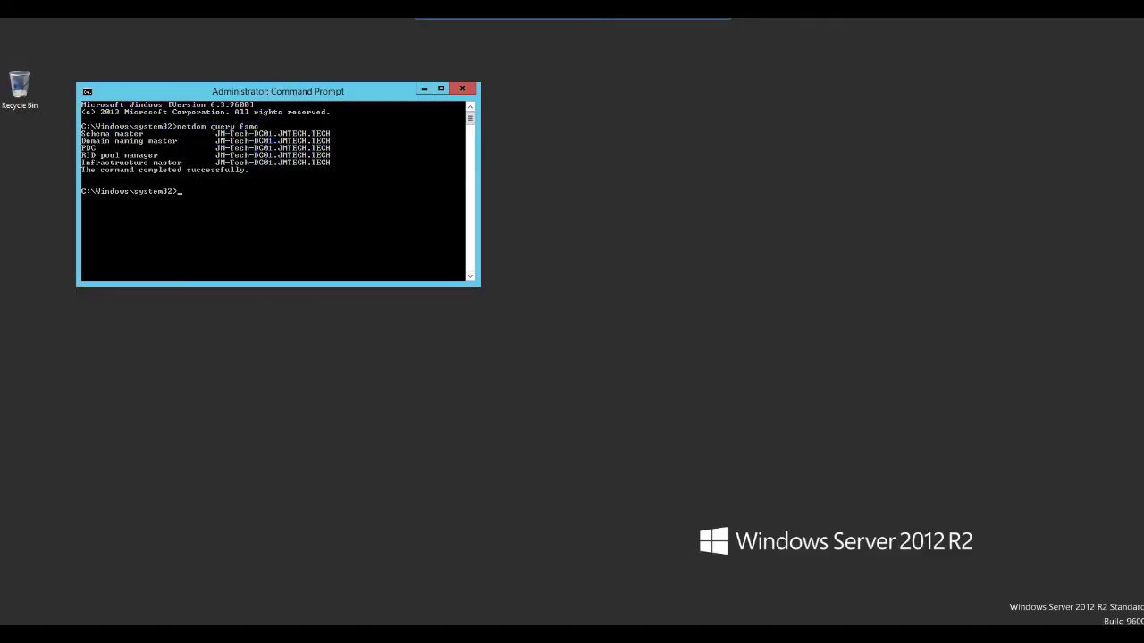
- Bring up Server Manager, then return to Command Prompt to review the netdom query fsmo role holders
click(18, 621)
click(54, 633)
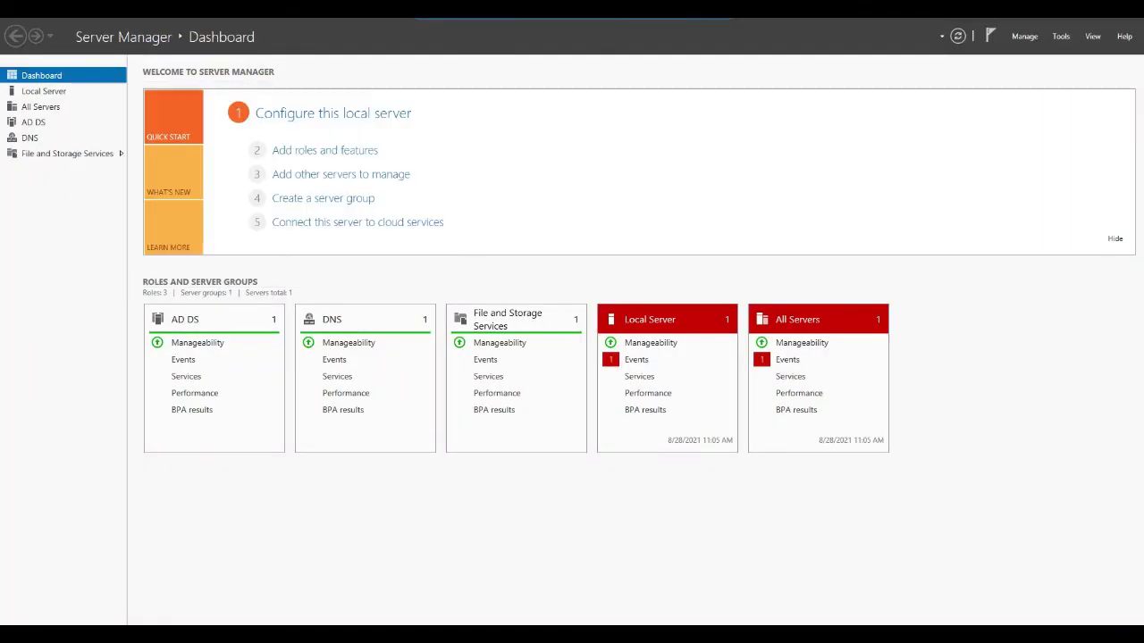
key(alt+Tab)
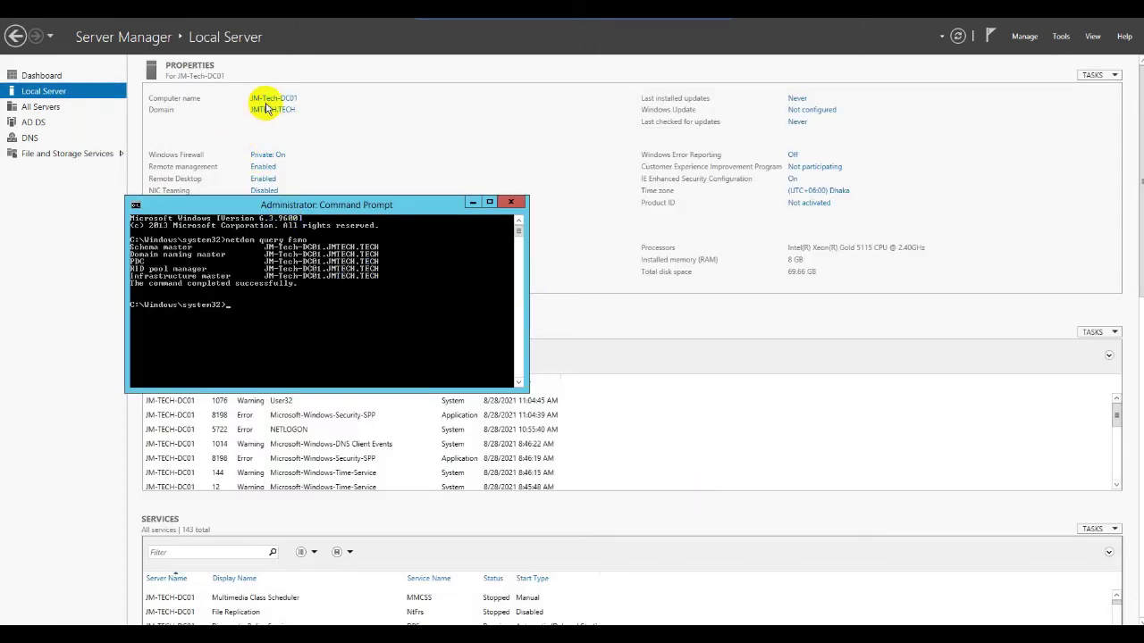
click(323, 256)
mouse_move(324, 256)
mouse_down()
mouse_move(439, 256)
mouse_move(256, 260)
mouse_move(388, 281)
mouse_move(291, 109)
mouse_up()
click(423, 319)
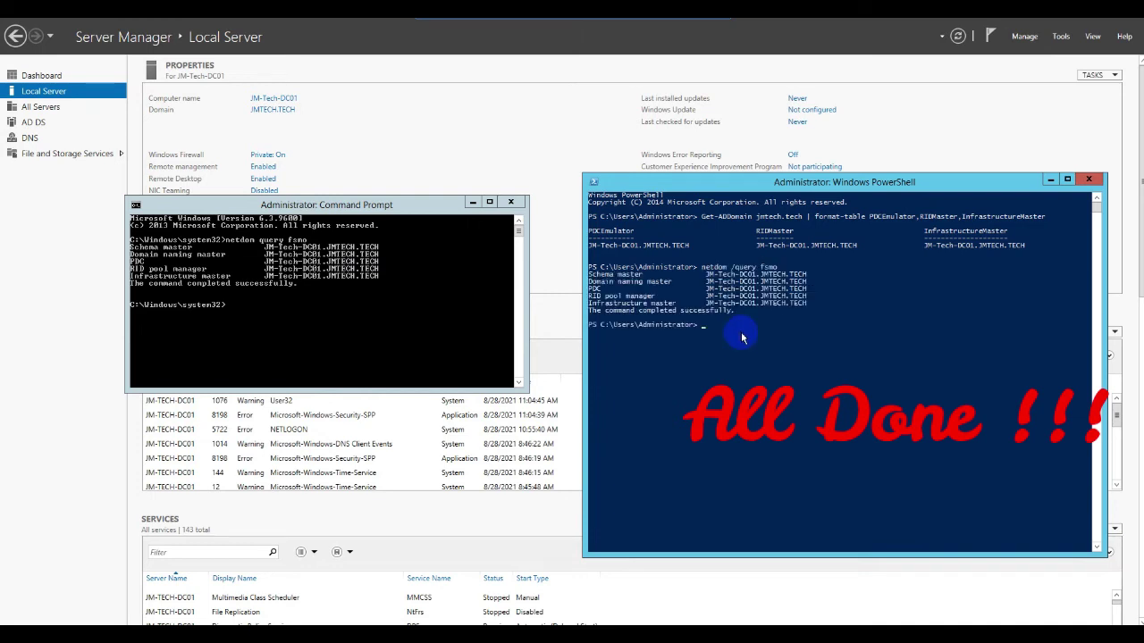
- Paste the Move-ADDirectoryServerOperationMasterRole command targeting JM-Tech-DC02 for roles 0,1,2,3,4 into PowerShell
right_click(742, 337)
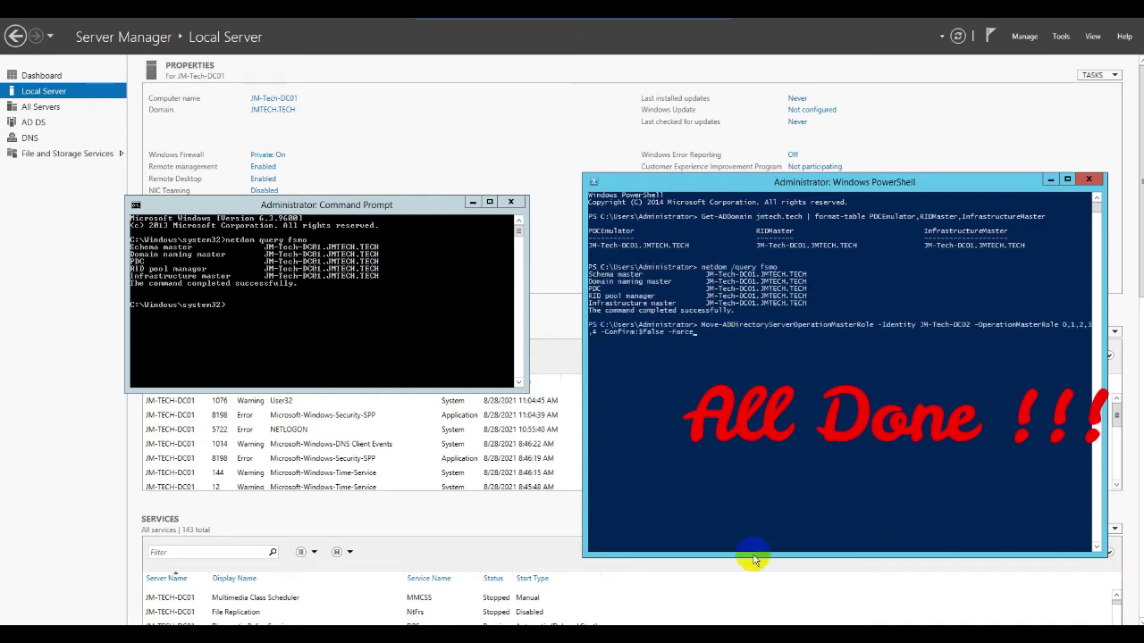
click(921, 327)
drag(921, 327, 971, 327)
right_click(897, 458)
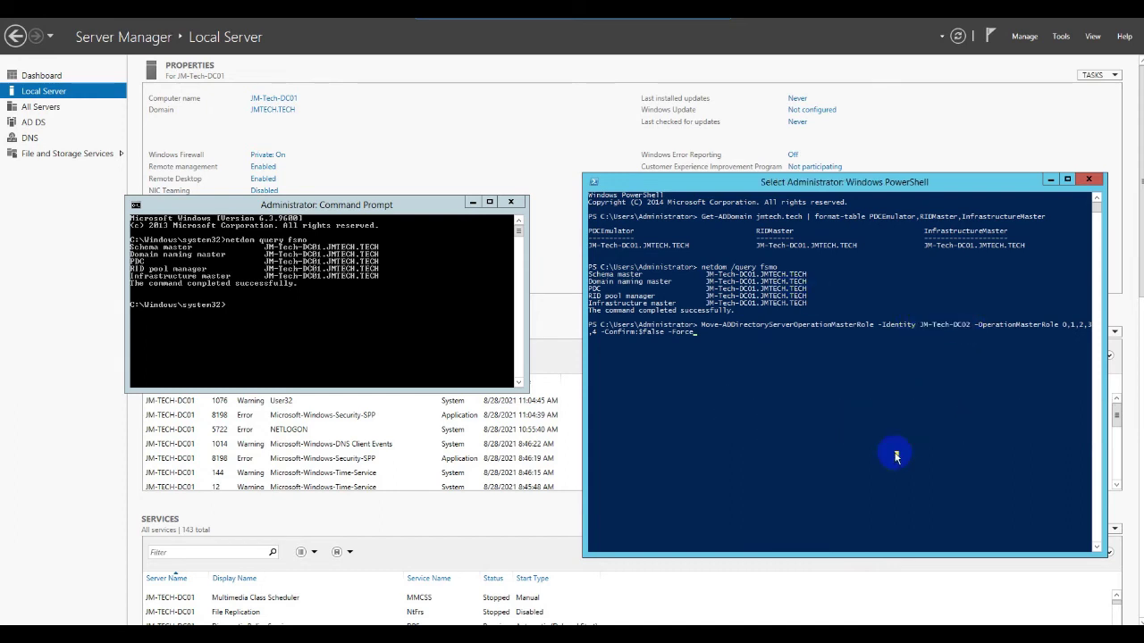
click(879, 424)
click(879, 425)
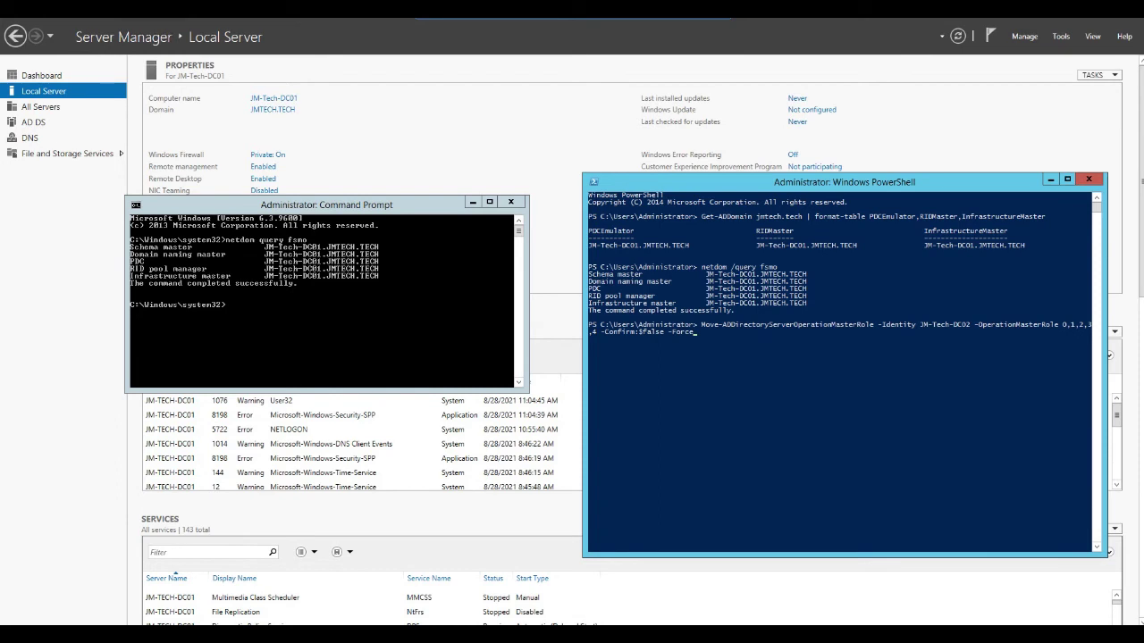
- Run the role transfer to JM-Tech-DC02 and recall netdom /query fsmo to verify
drag(804, 181, 786, 134)
key(Return)
click(691, 294)
click(738, 408)
key(Up)
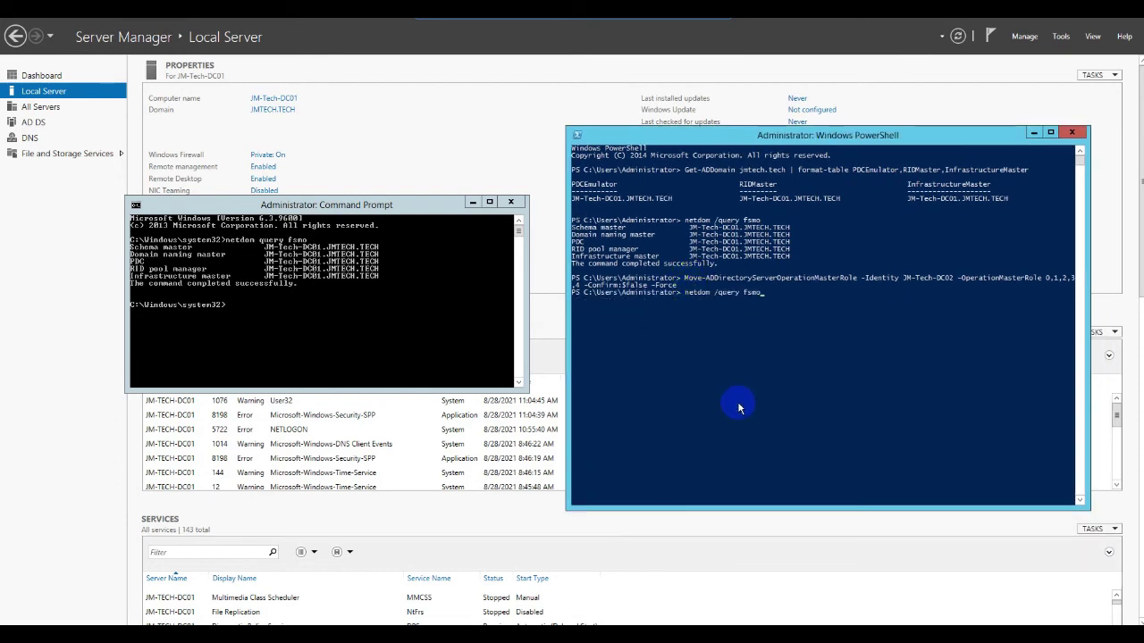